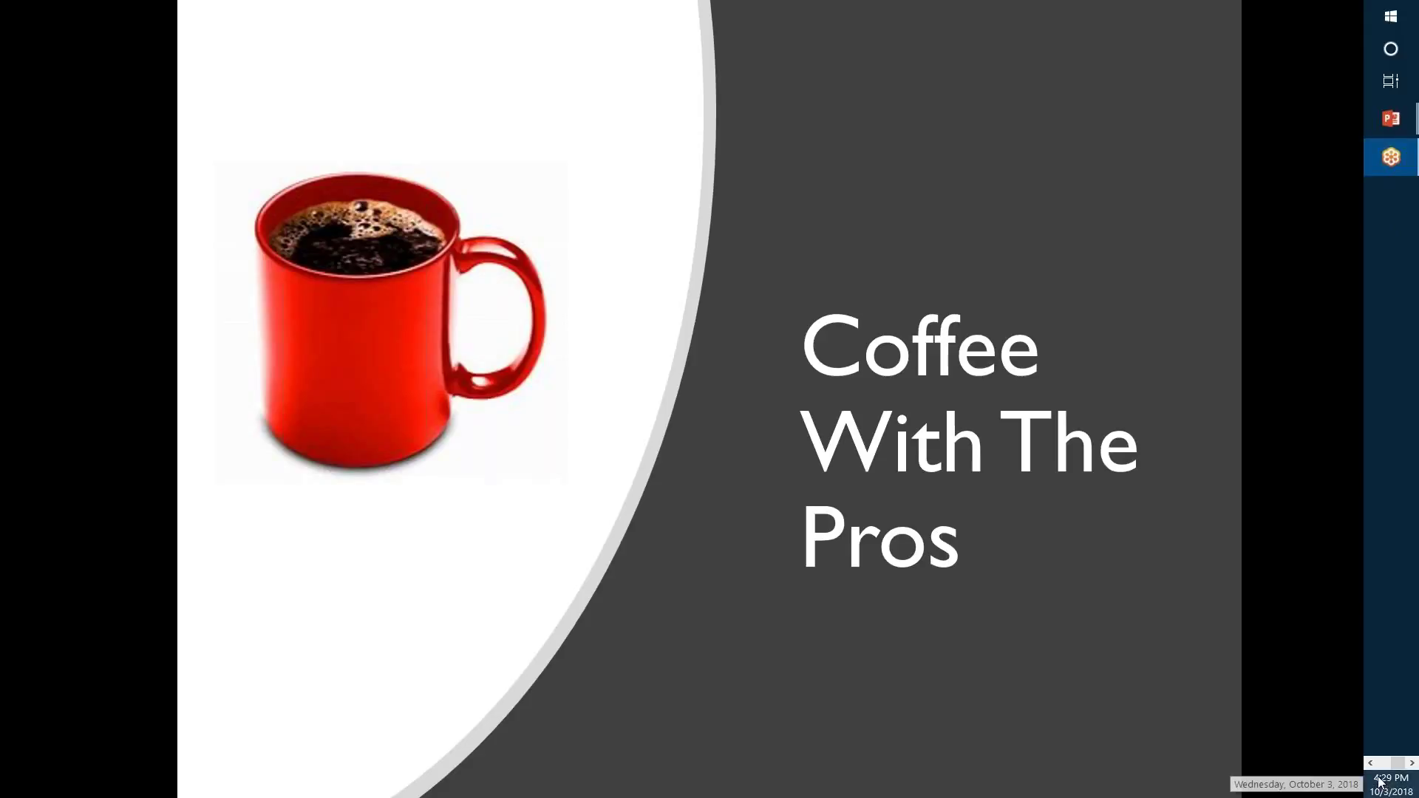
Step: Bring the Dynamics 365 Customization window forward and show its Sales/Projects area navigation
left_click(1372, 763)
mouse_move(1393, 234)
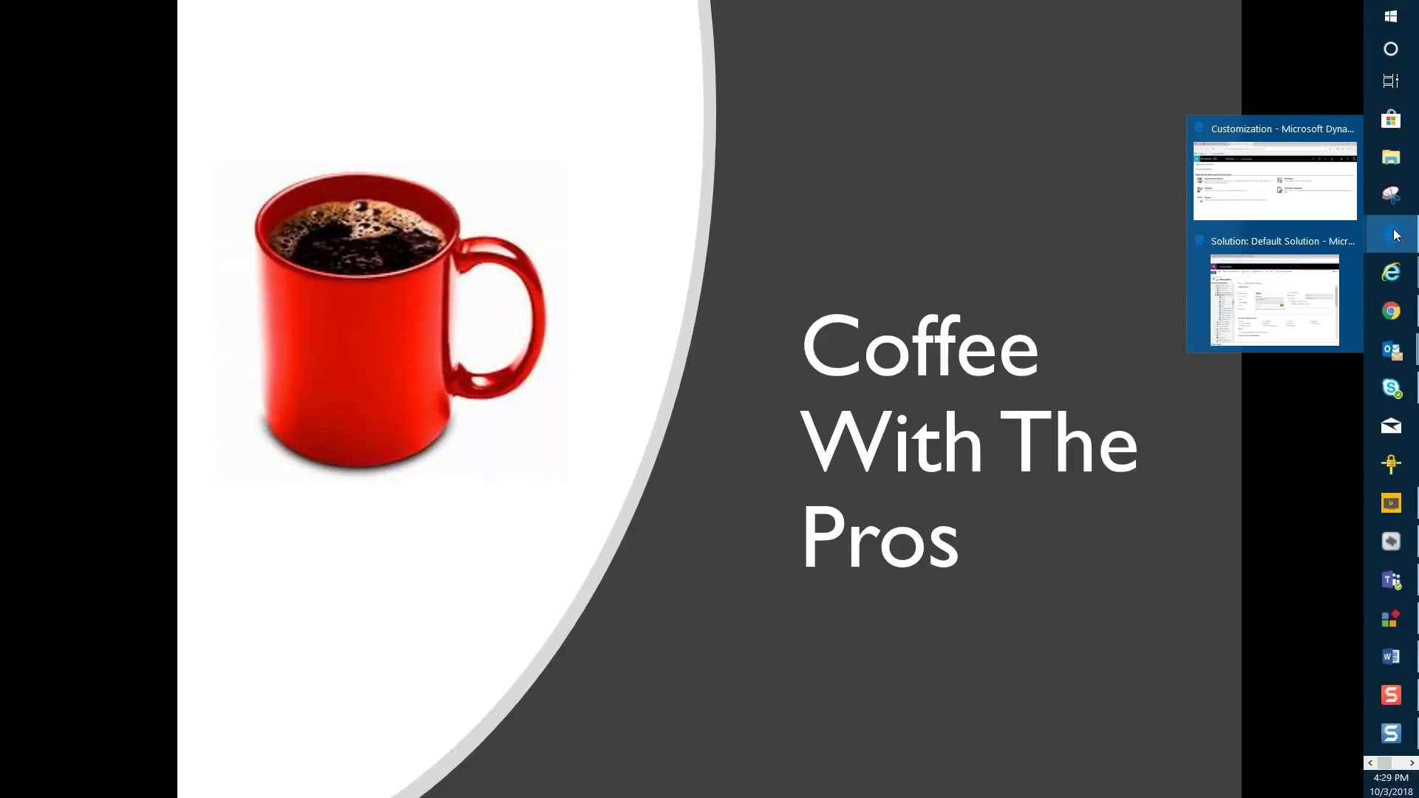
left_click(1273, 123)
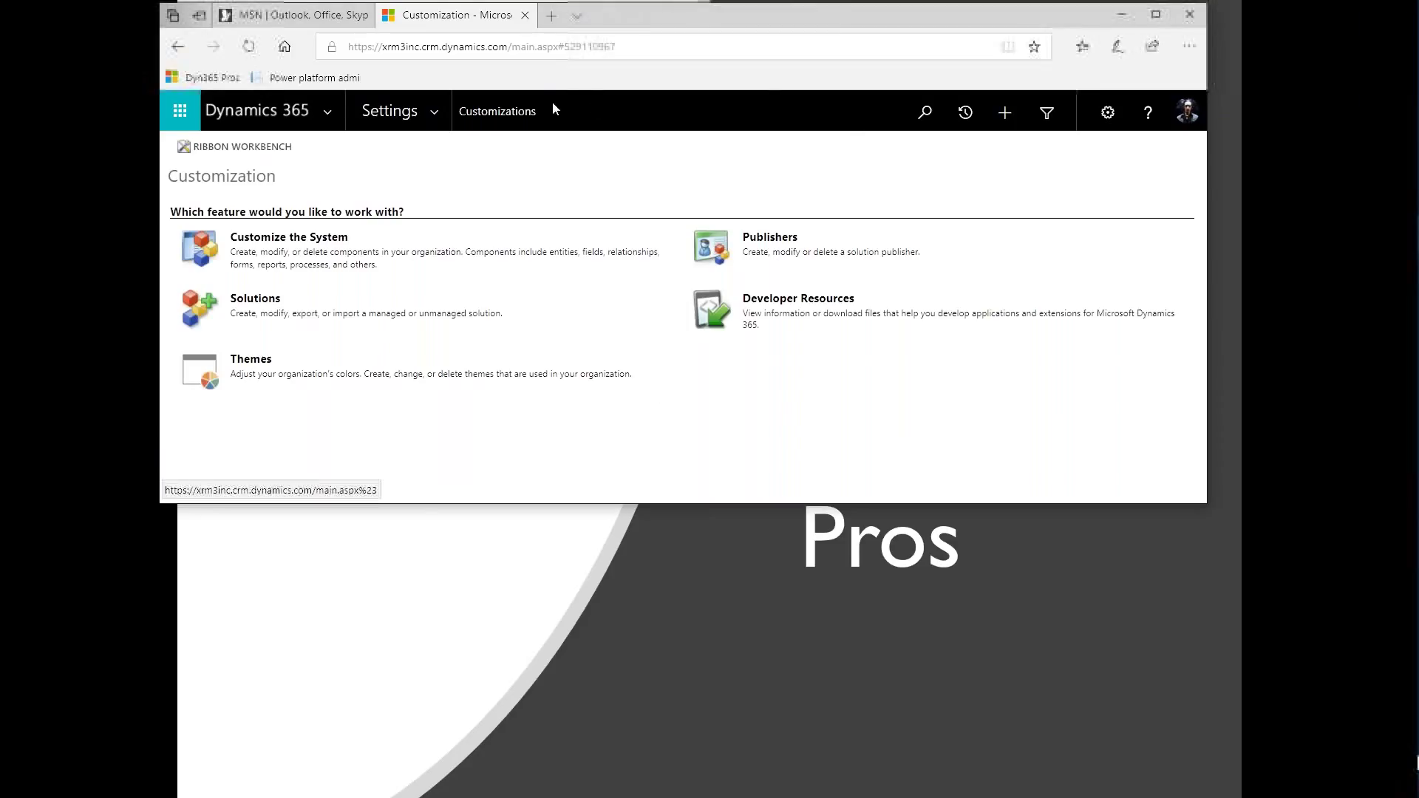
left_click(439, 111)
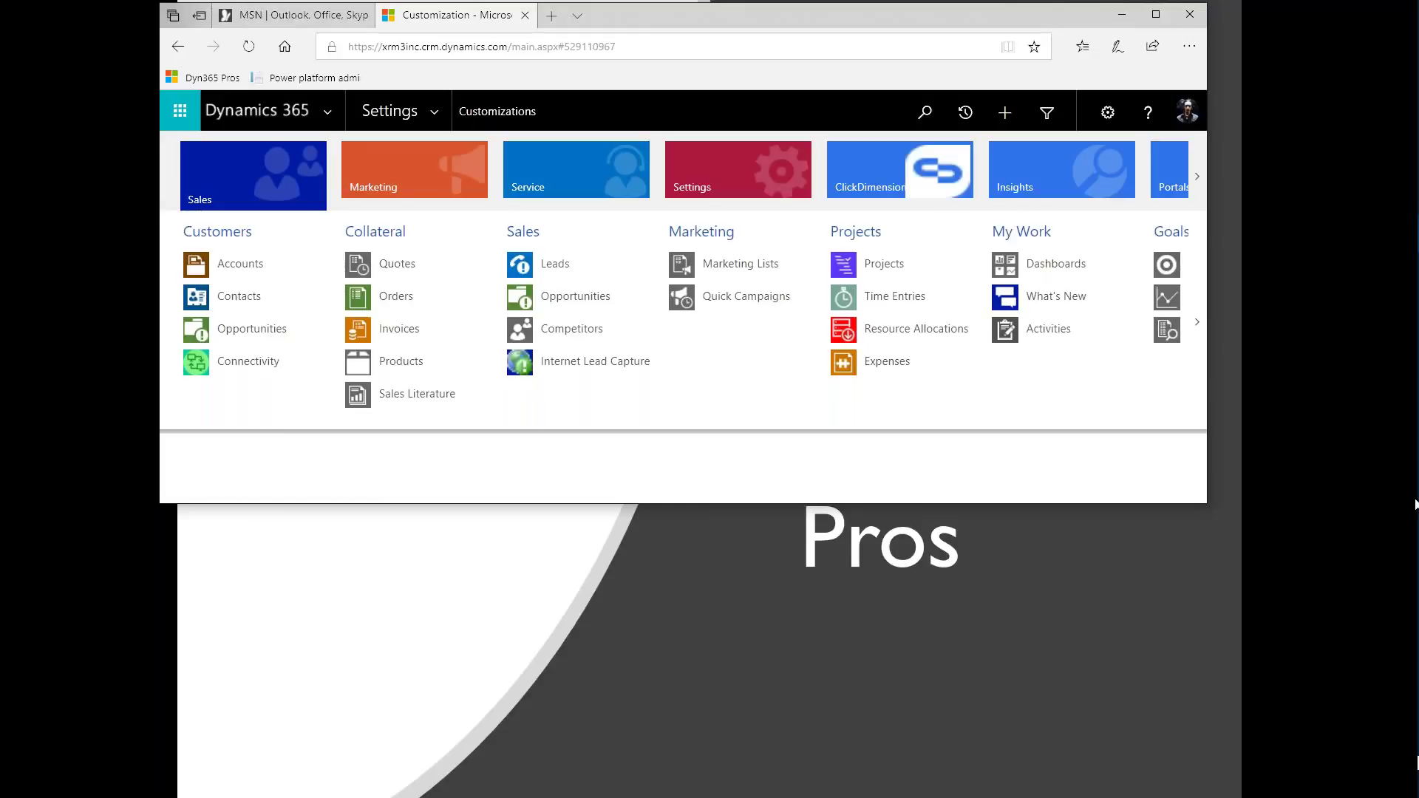
mouse_move(1414, 505)
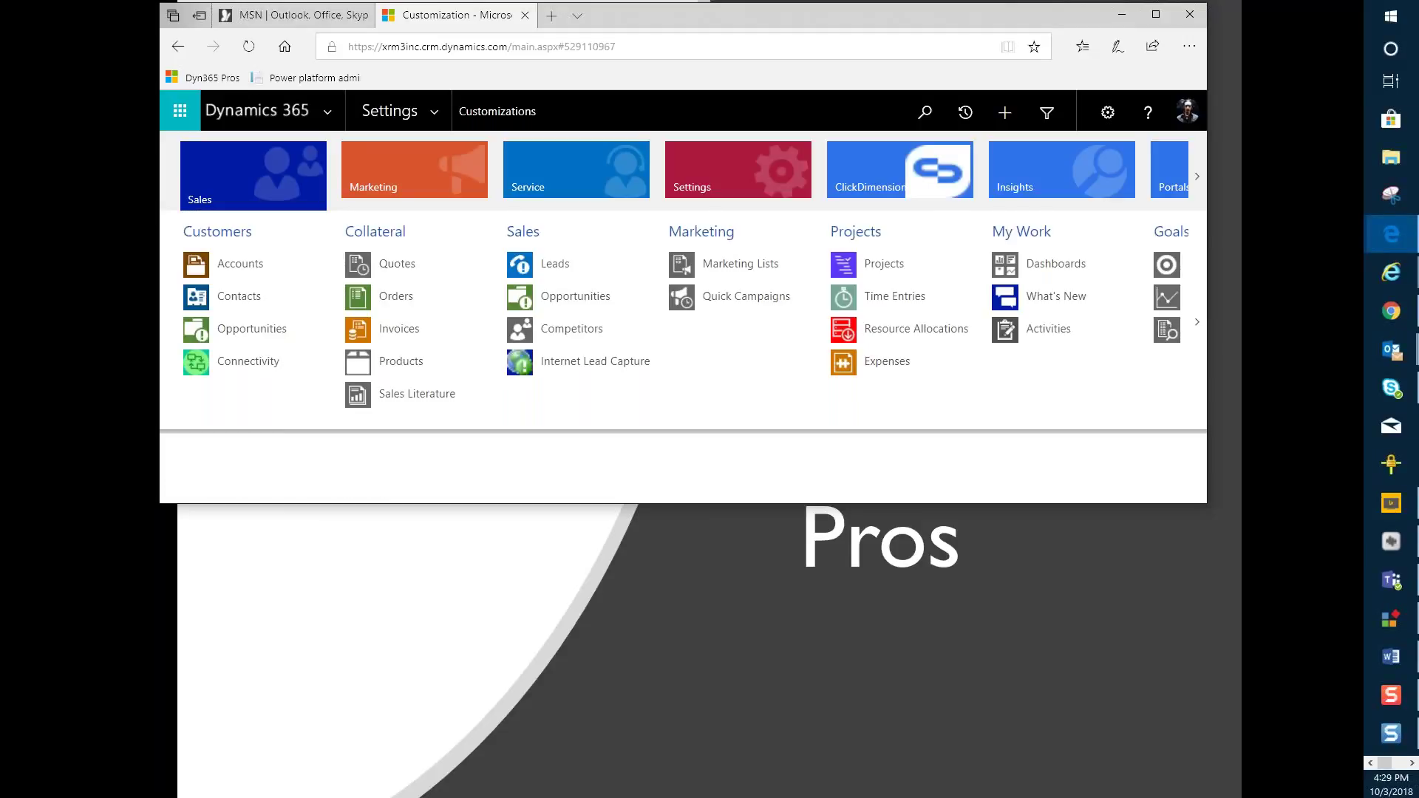
Step: Switch to Metro Studio, clear the 'dollar' search and browse the Gadgets icon category
mouse_move(1397, 620)
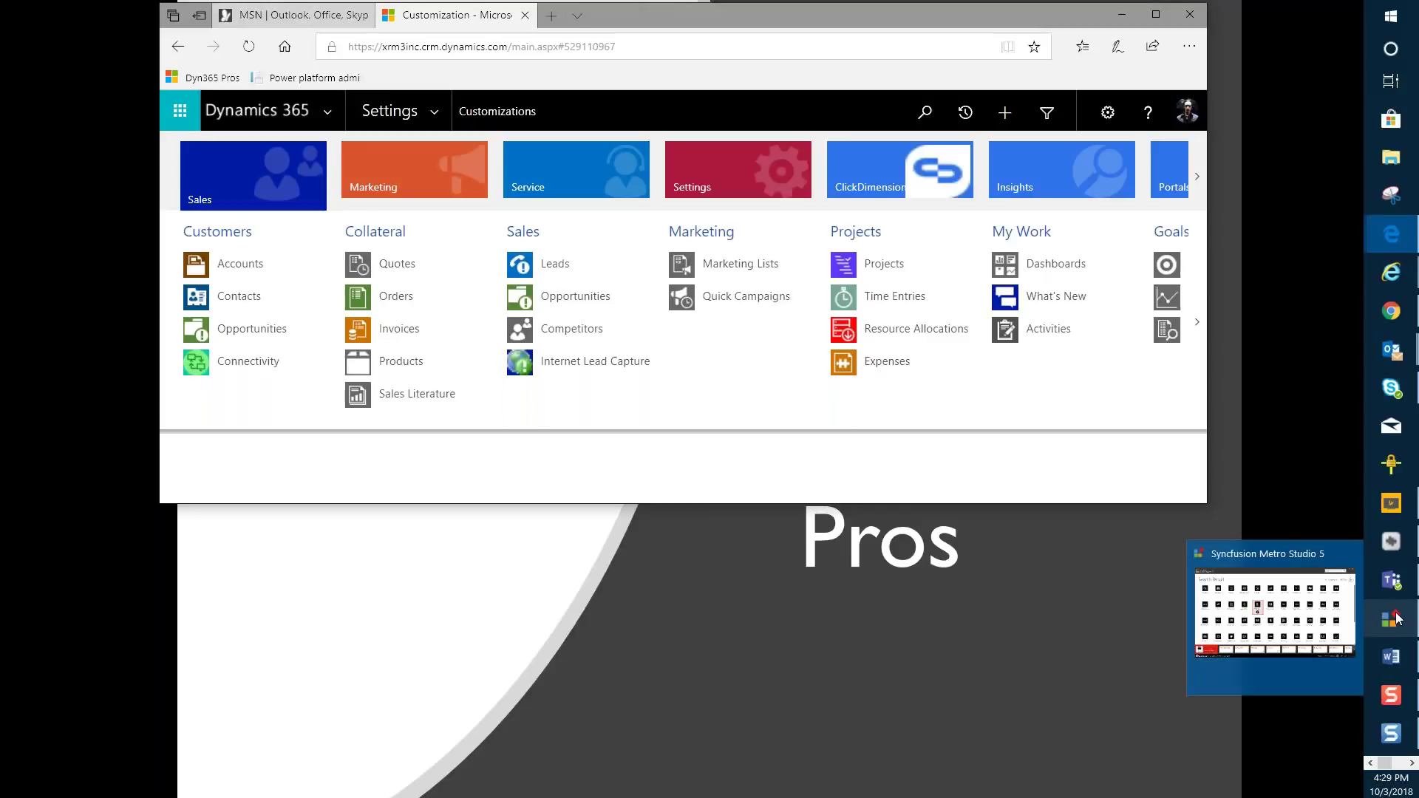
left_click(1284, 556)
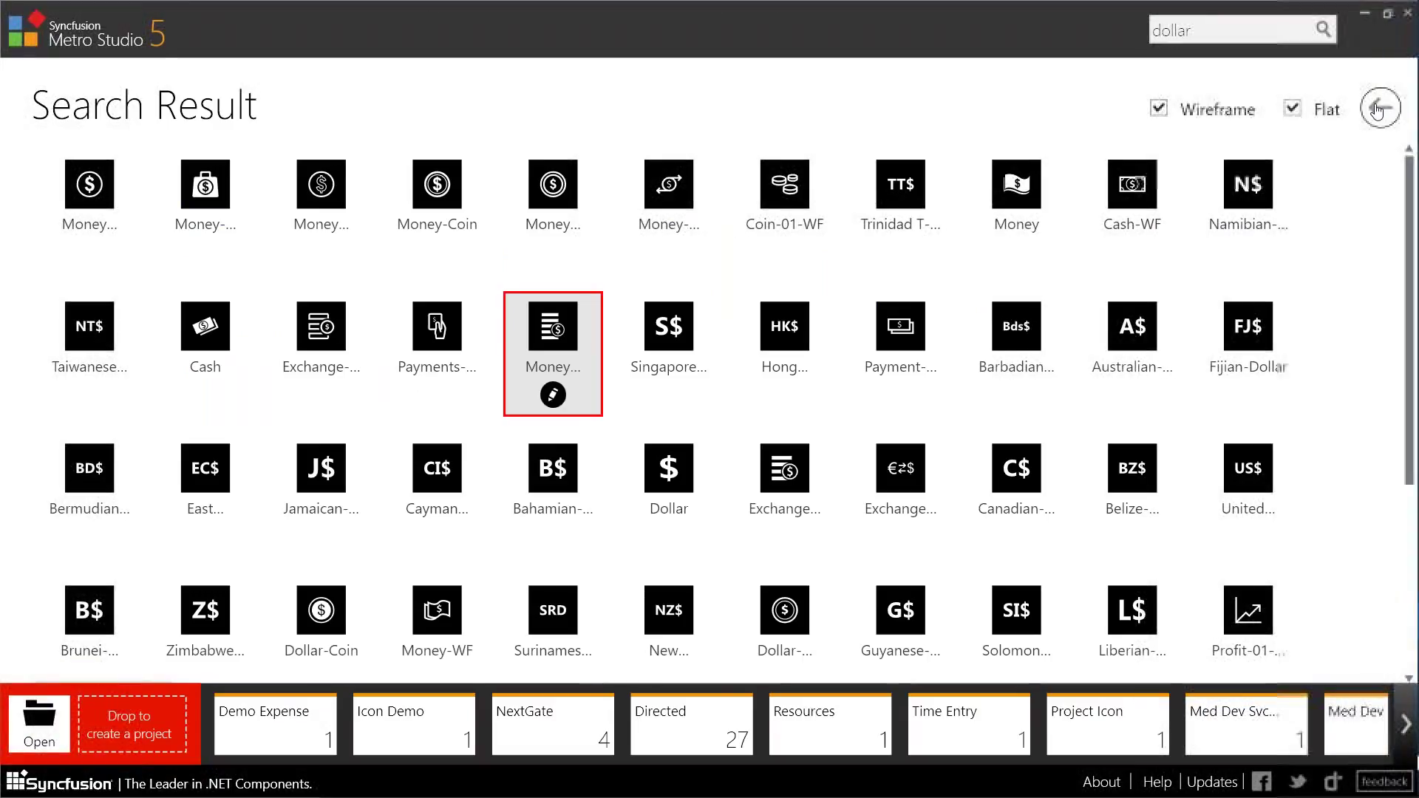
key("BackSpace")
key("BackSpace")
key("BackSpace")
key("BackSpace")
key("BackSpace")
key("BackSpace")
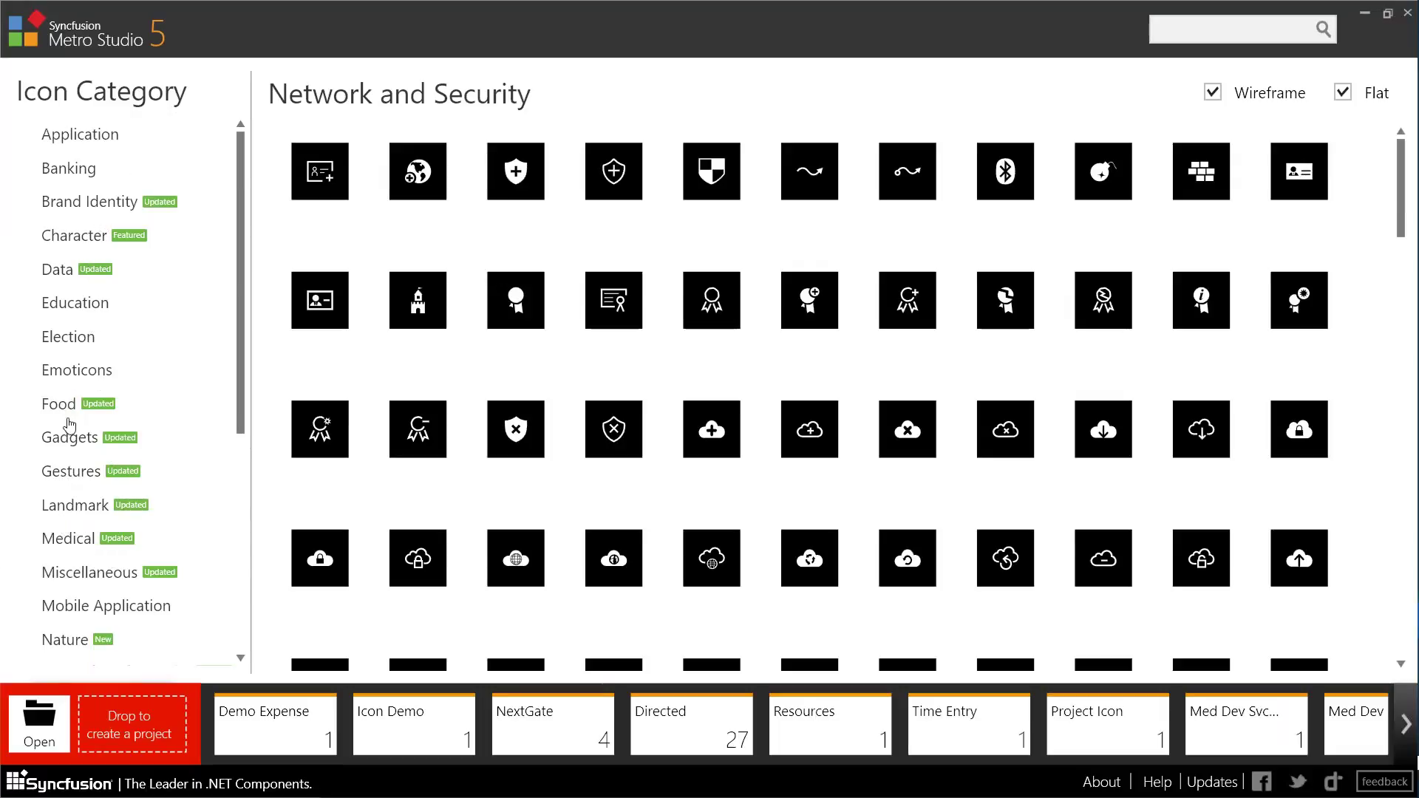
left_click(72, 437)
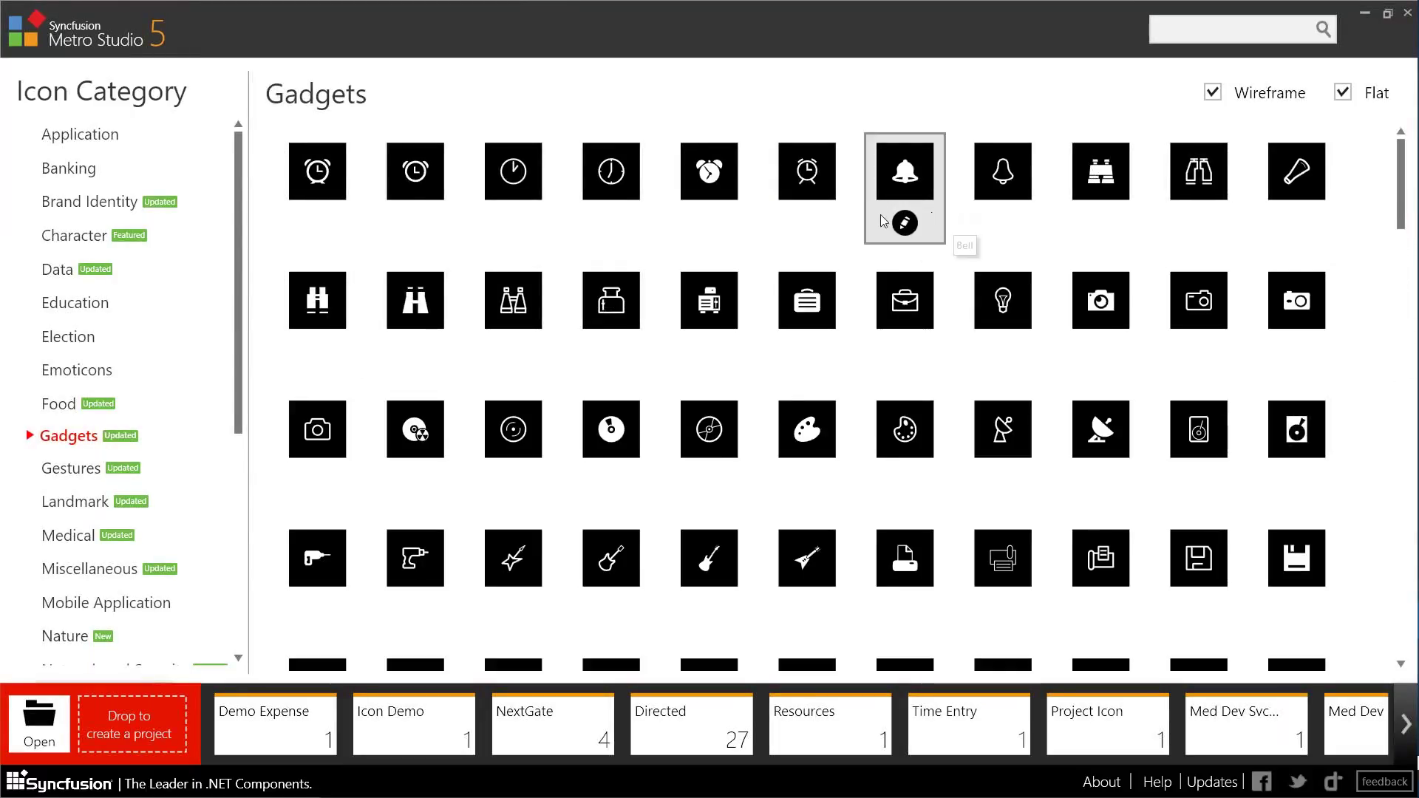
mouse_move(597, 224)
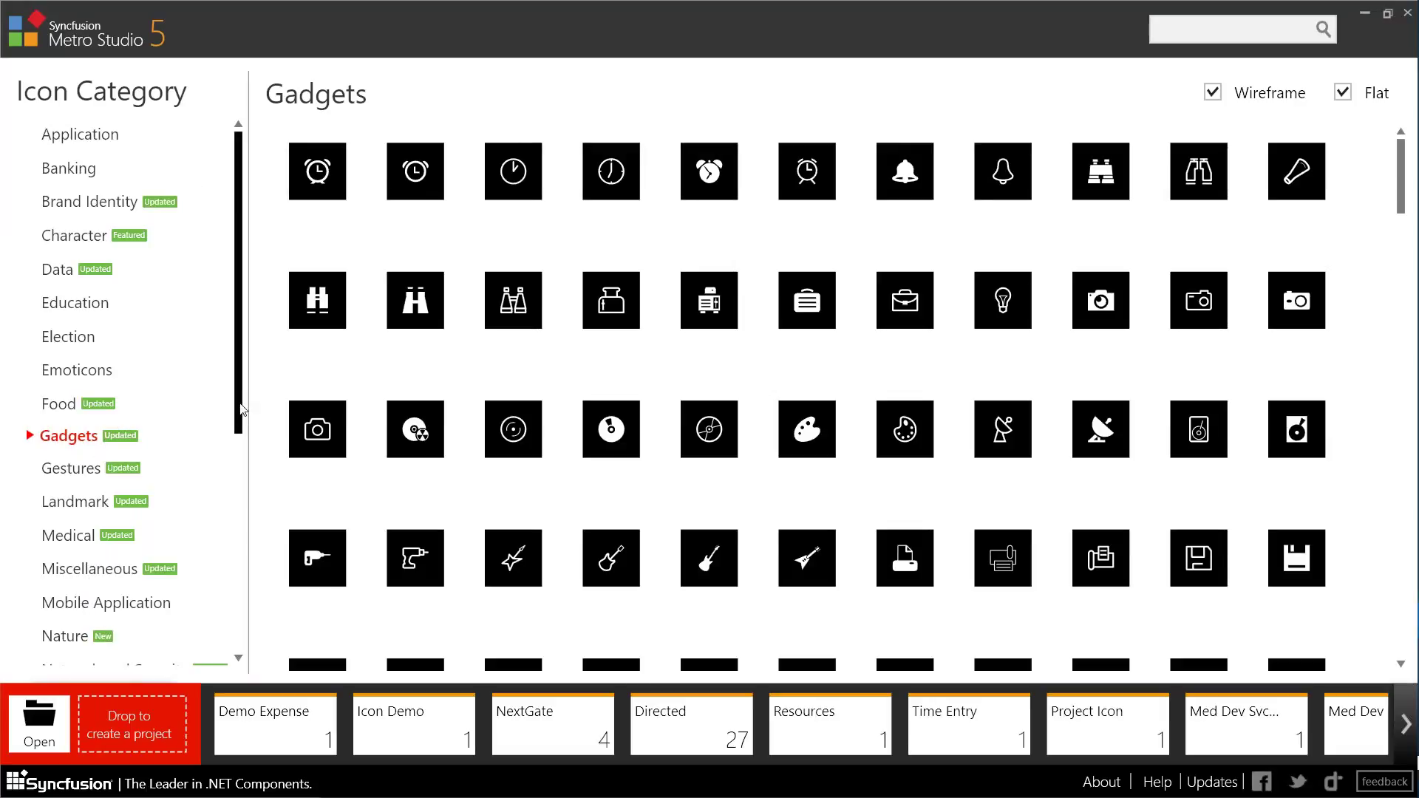
left_click_drag(237, 412, 261, 384)
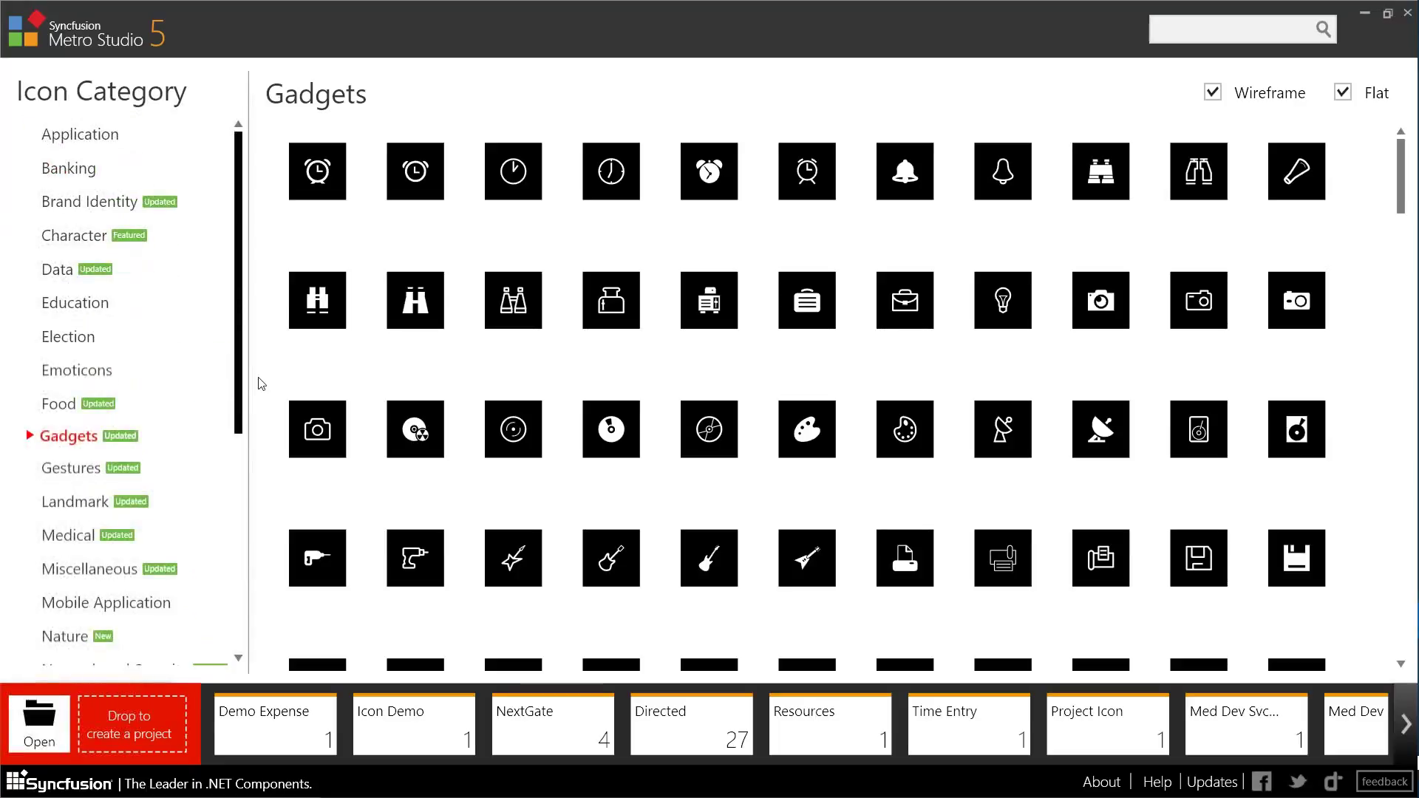
Step: Search Metro Studio for 'dollar' and start a new project from the money document icon
left_click(1253, 29)
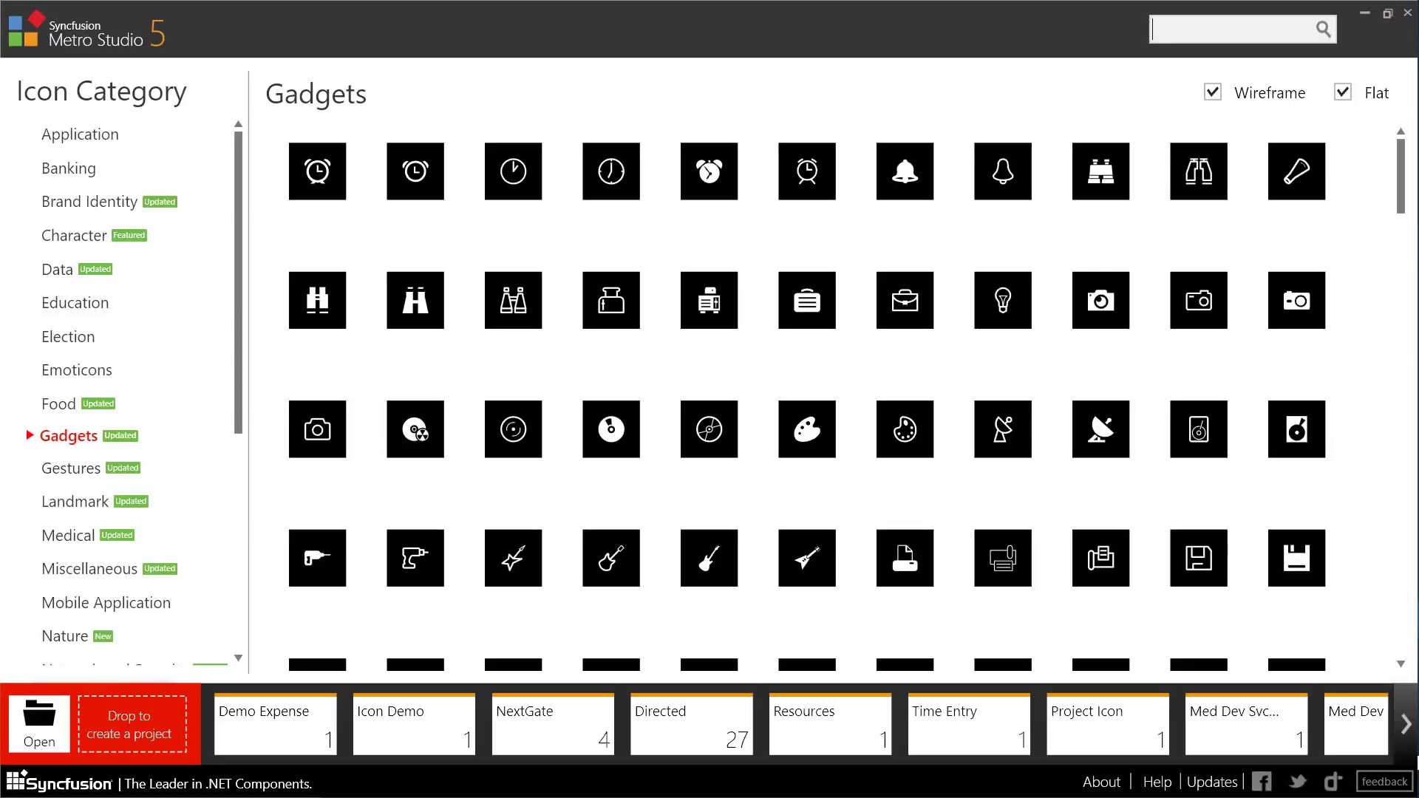
type("dollar")
key("Return")
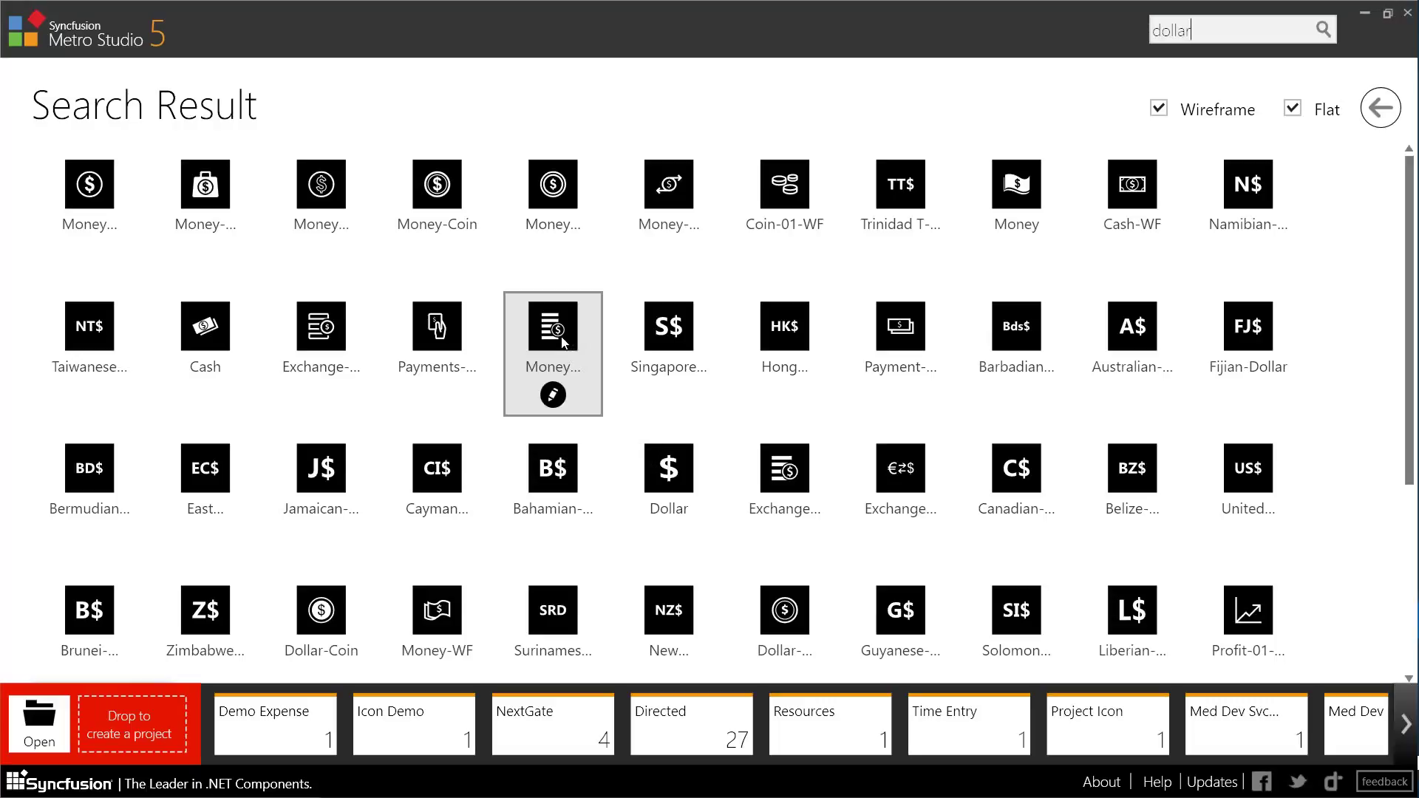
left_click_drag(563, 341, 128, 748)
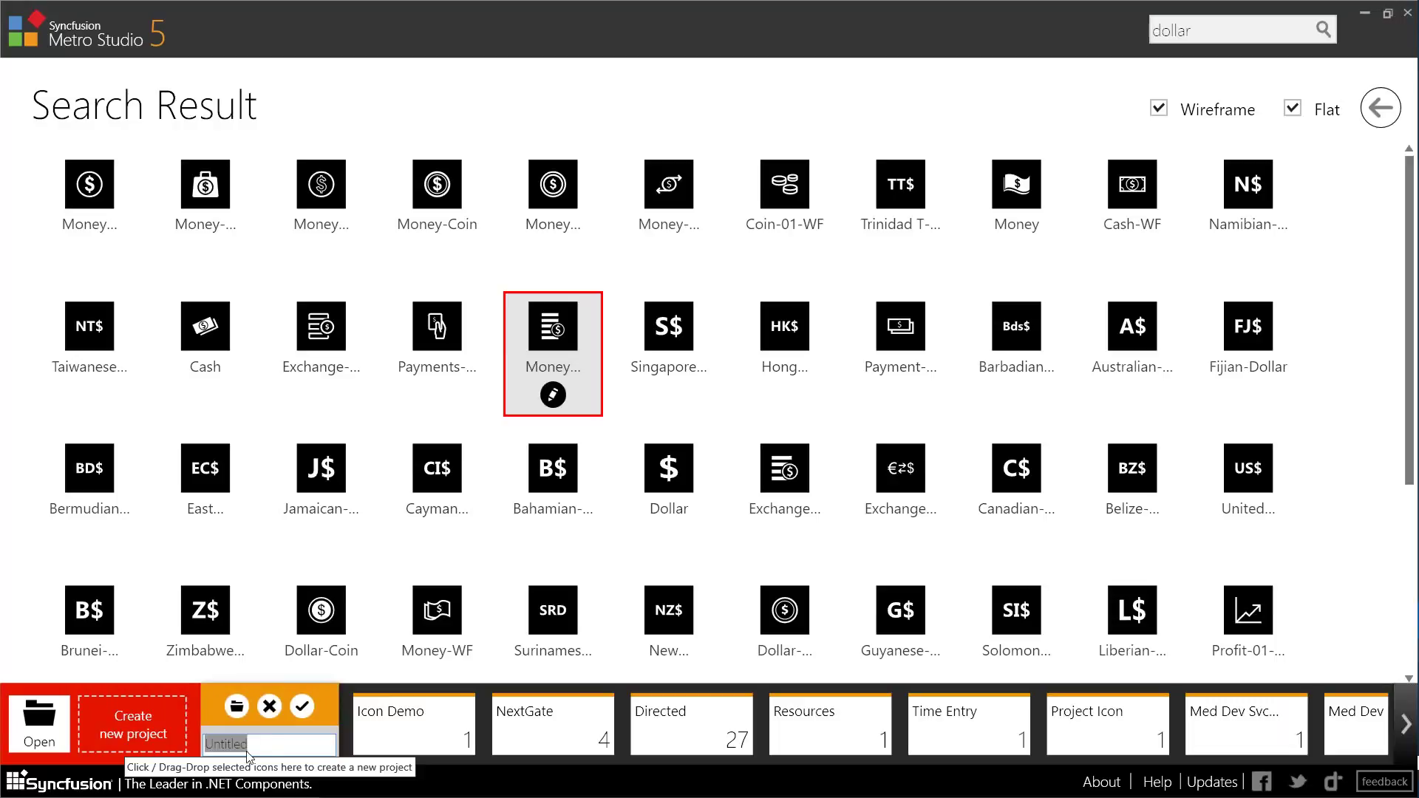
Step: Rename the Untitled project to 'New Icon Demo'
left_click(251, 747)
key("BackSpace")
key("BackSpace")
key("BackSpace")
key("BackSpace")
key("BackSpace")
key("BackSpace")
key("BackSpace")
key("BackSpace")
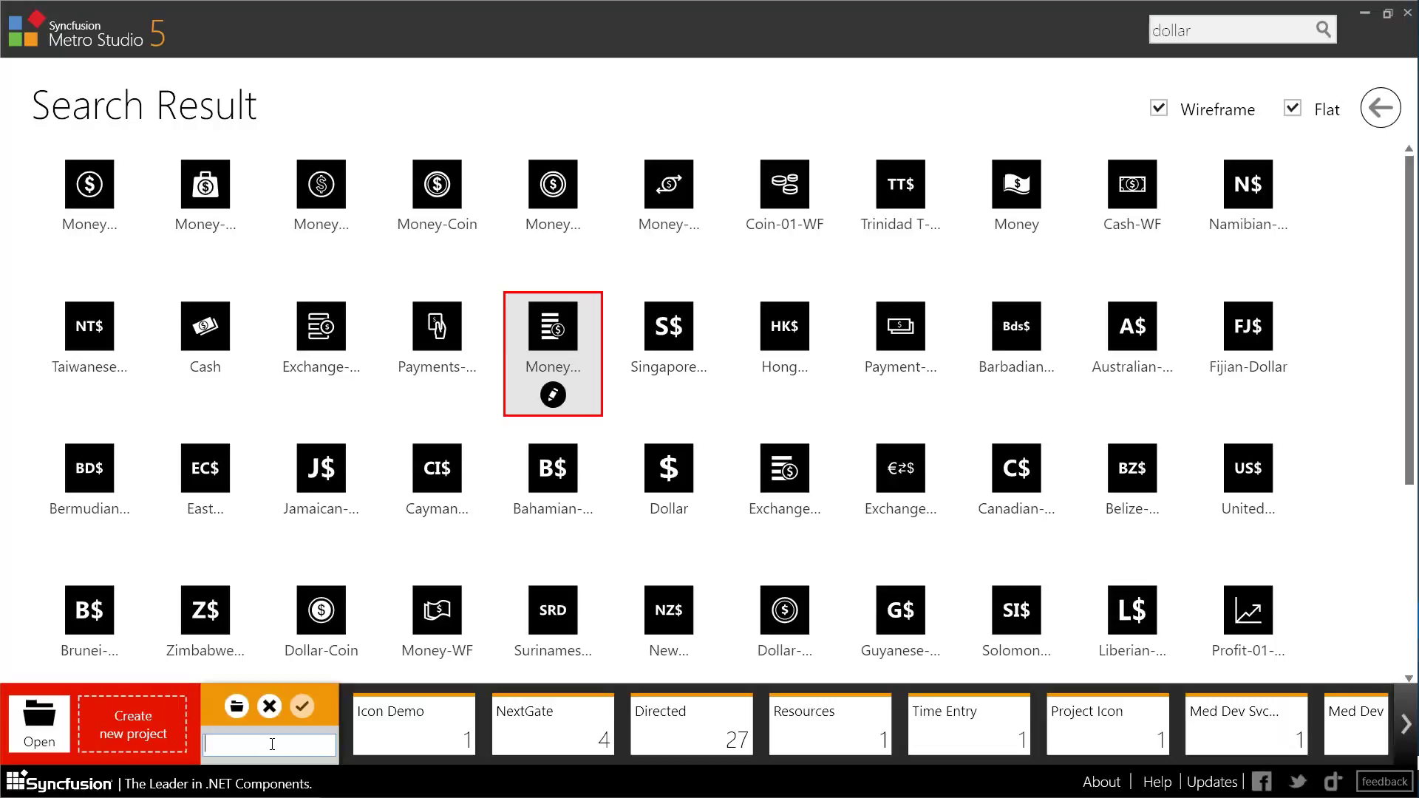
type("New Icon Demo")
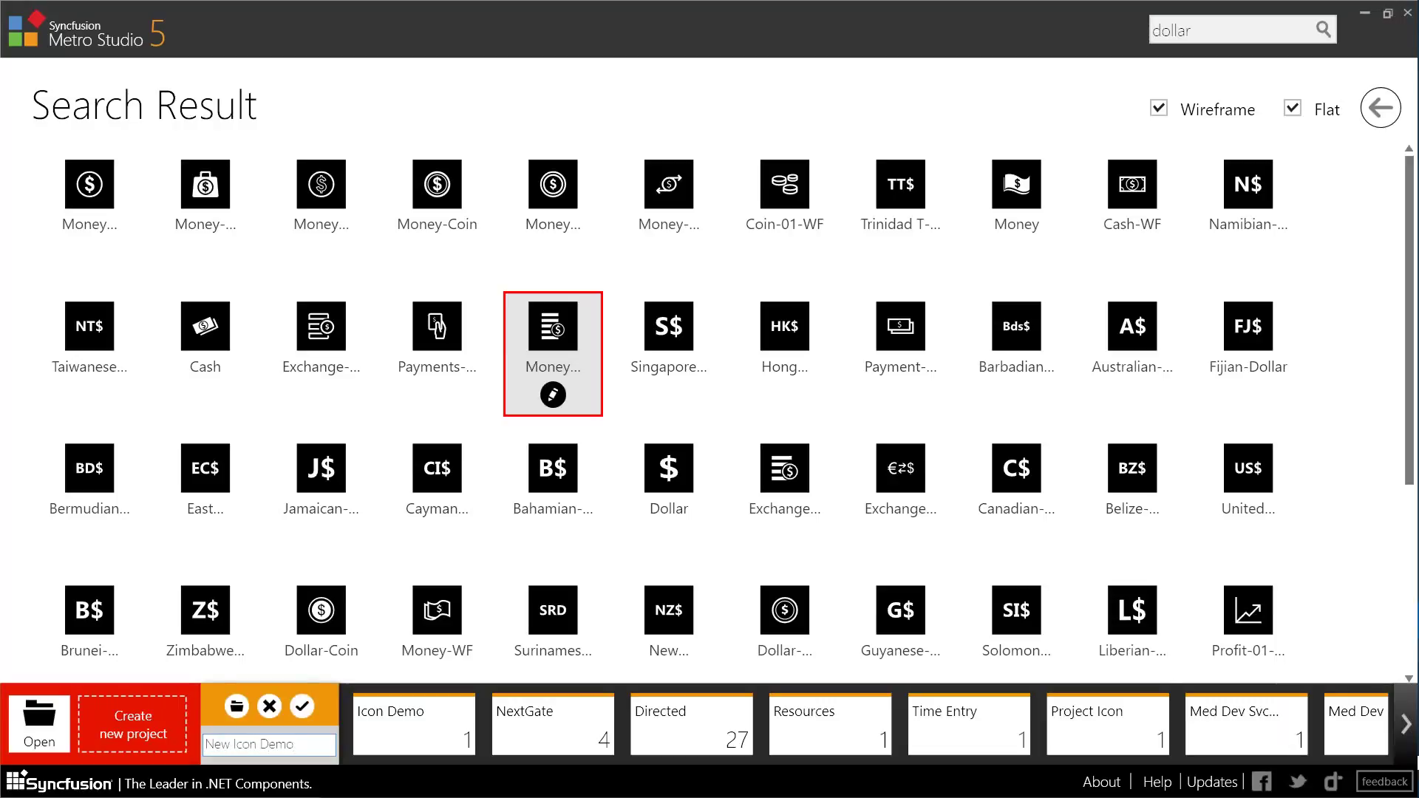
key("Return")
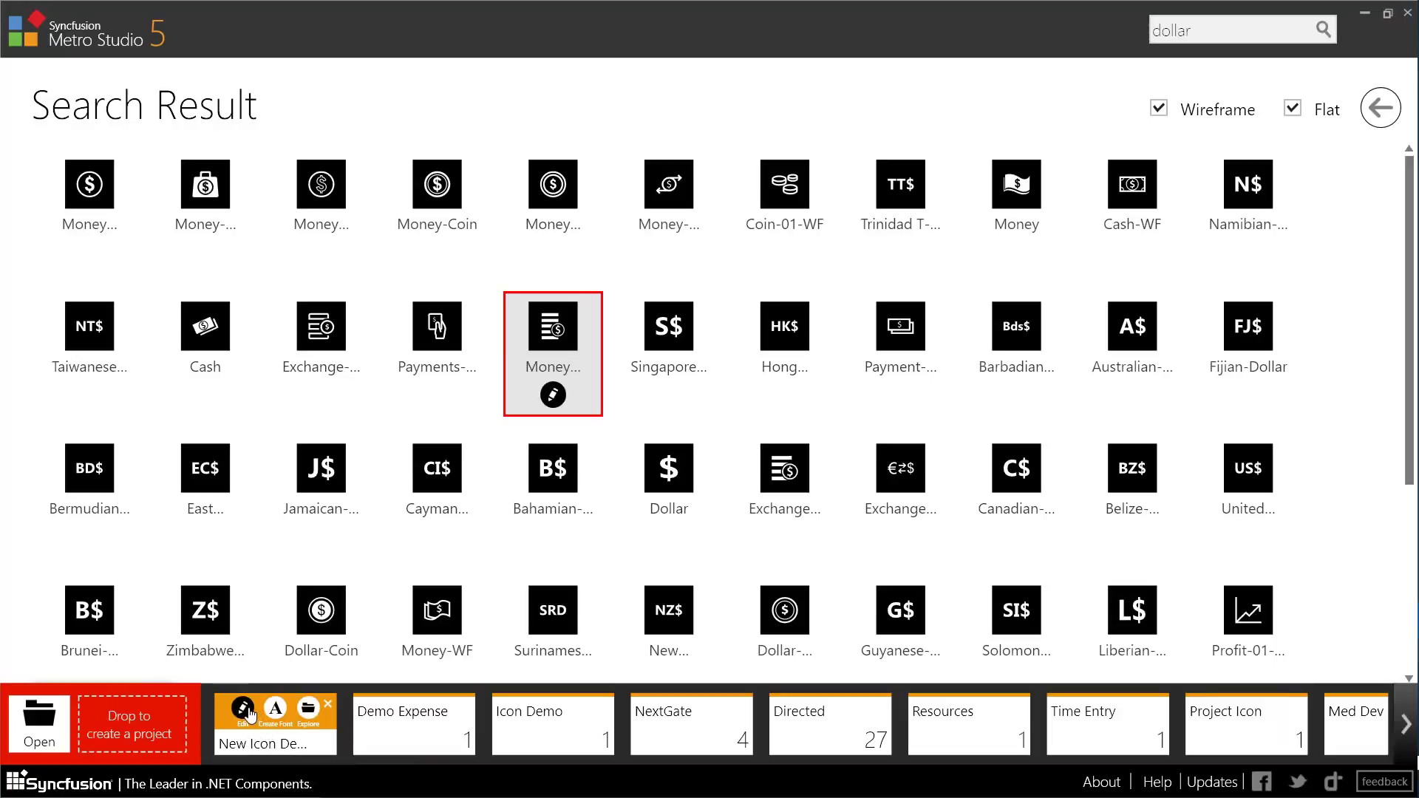
Step: Open the New Icon Demo icon in the editor and enlarge it from 48 to 128 px
left_click(245, 712)
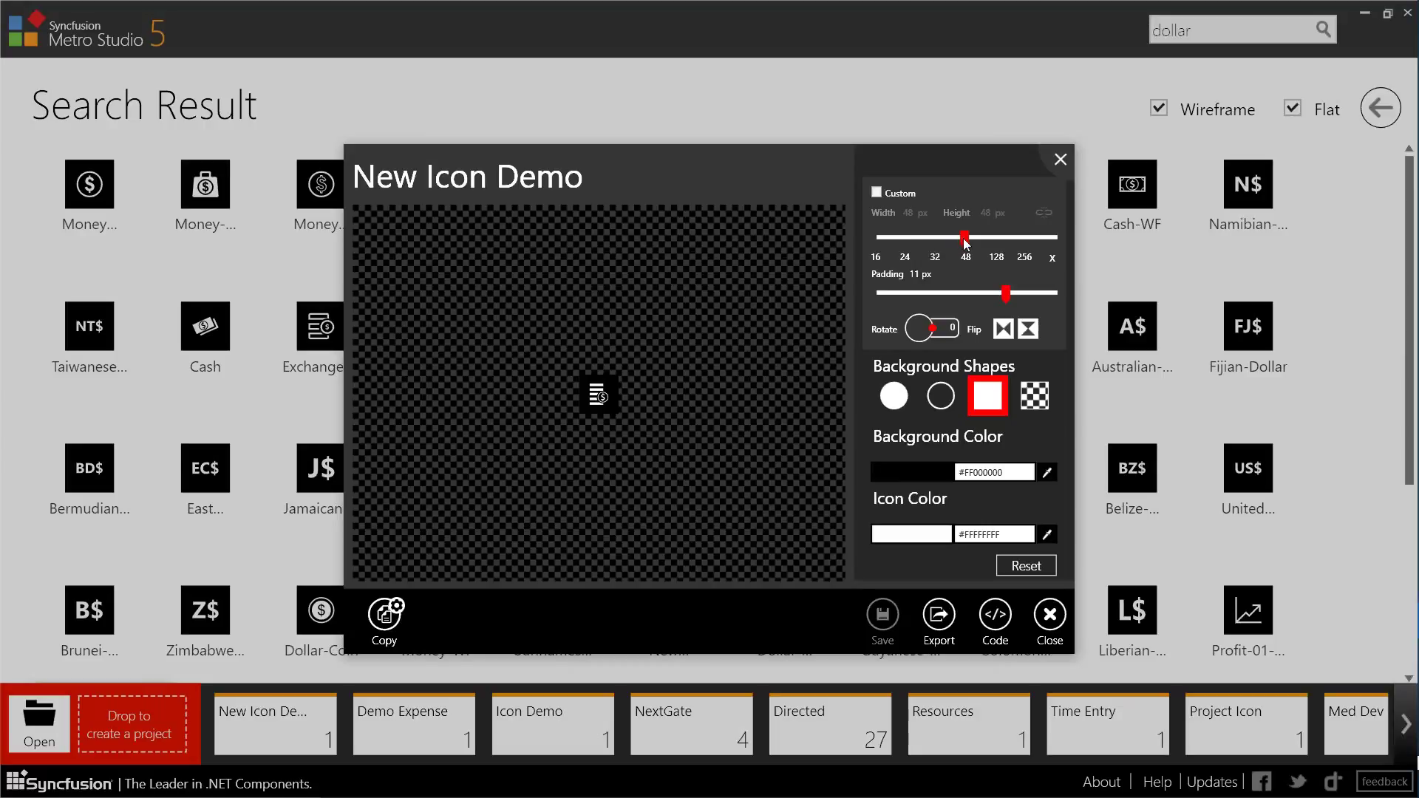
left_click_drag(964, 243, 997, 244)
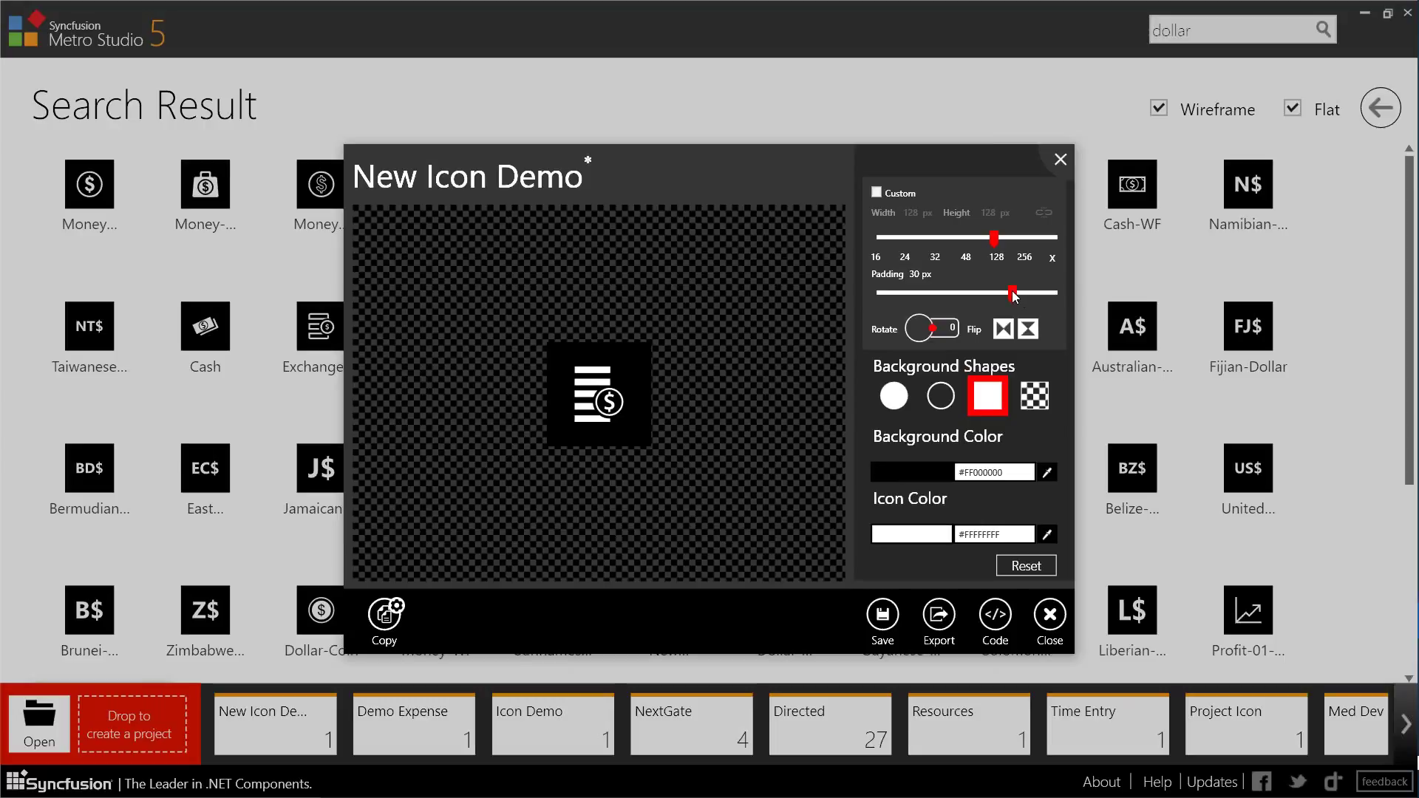
Step: Reduce the money icon's padding to 7 px
mouse_move(1013, 295)
left_mouse_down()
mouse_move(940, 294)
mouse_move(1026, 294)
left_mouse_up()
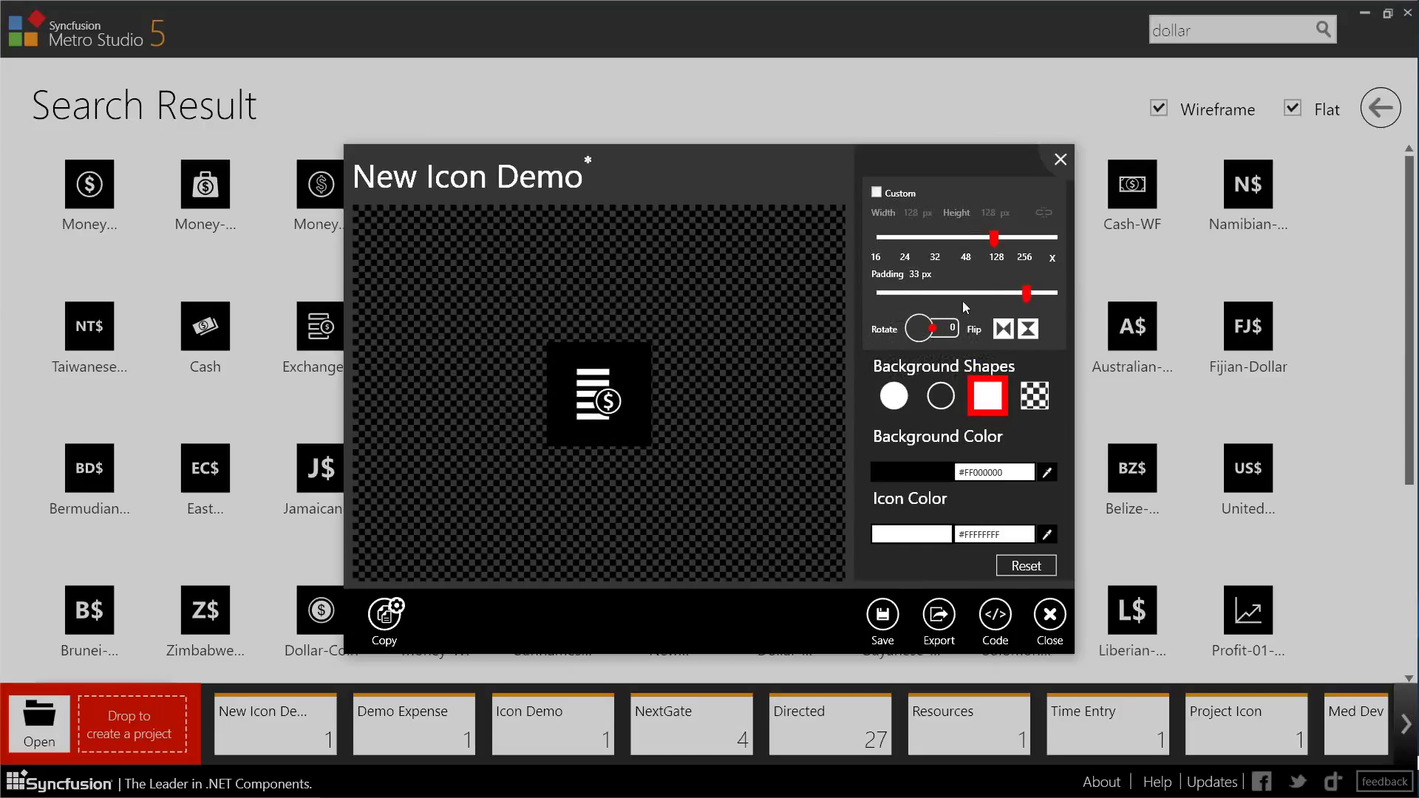
left_click_drag(1027, 294, 908, 296)
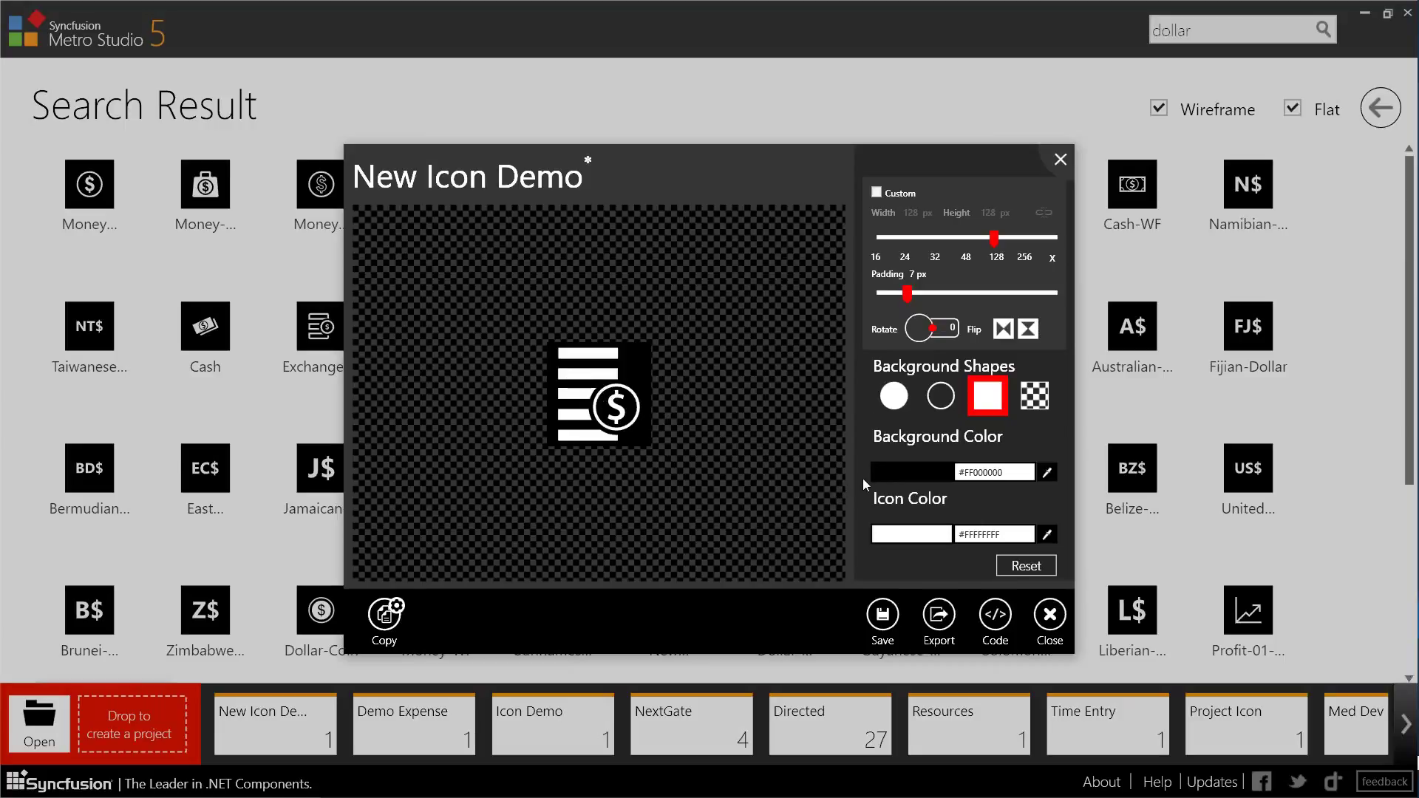
Step: Change the icon background from black to green #FF218935
left_click(920, 479)
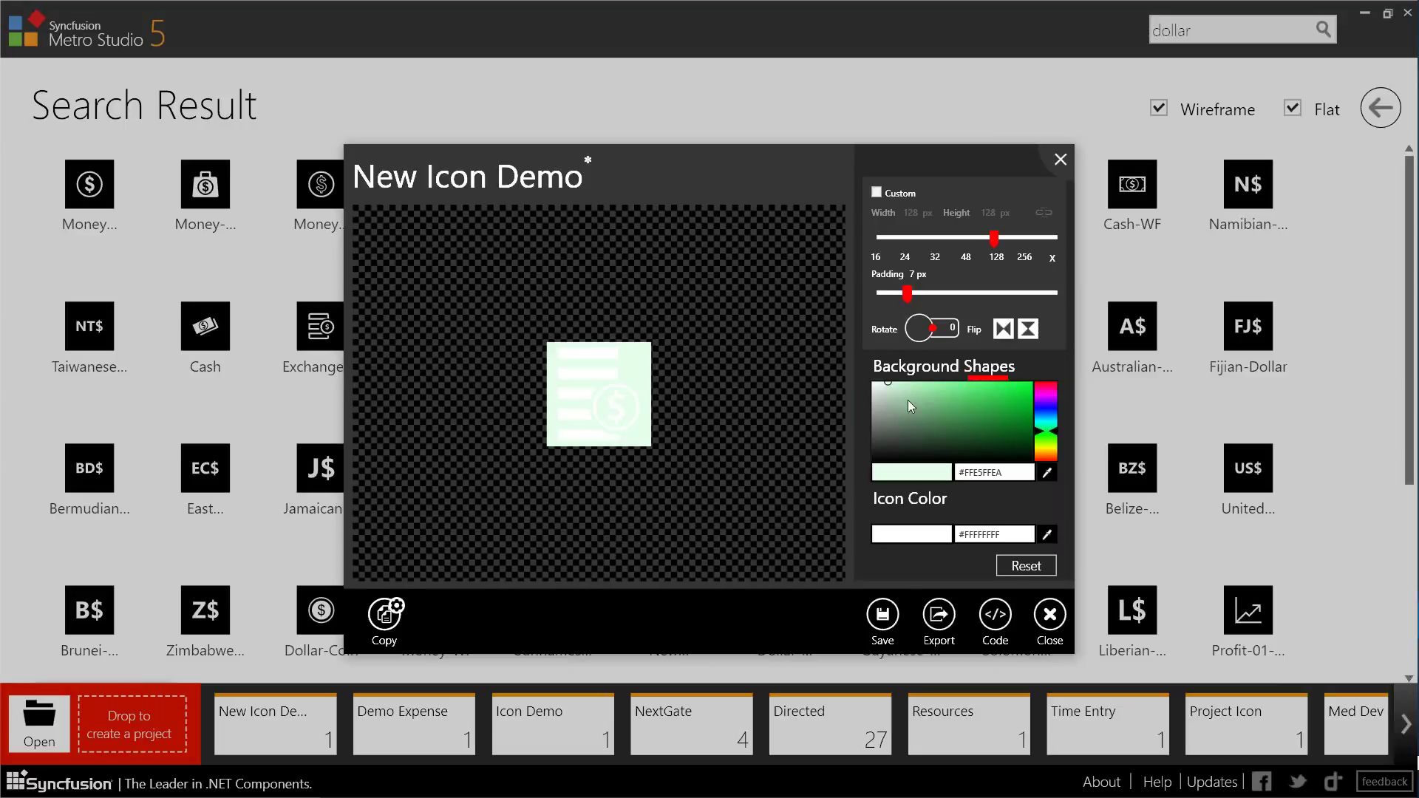
left_click(1018, 410)
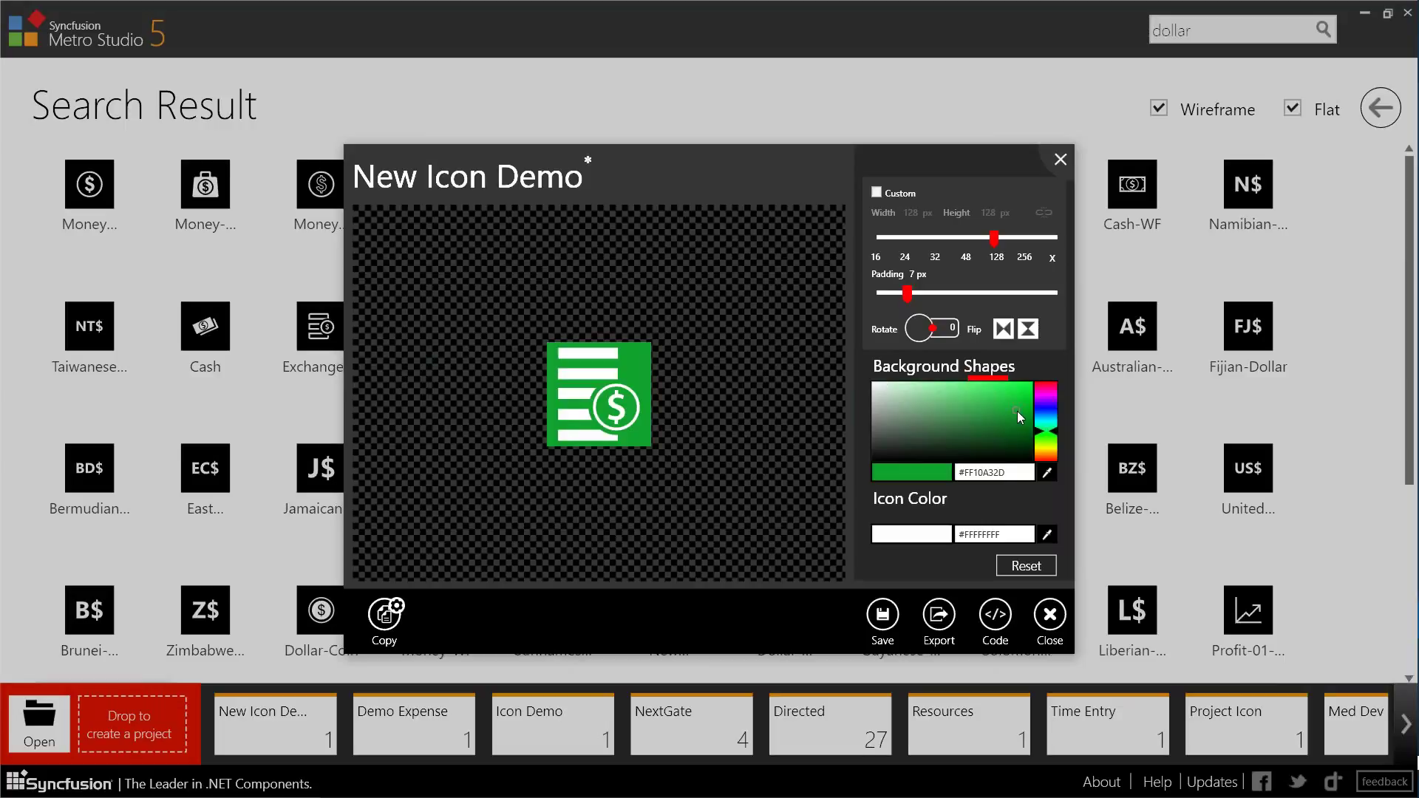
left_click(996, 409)
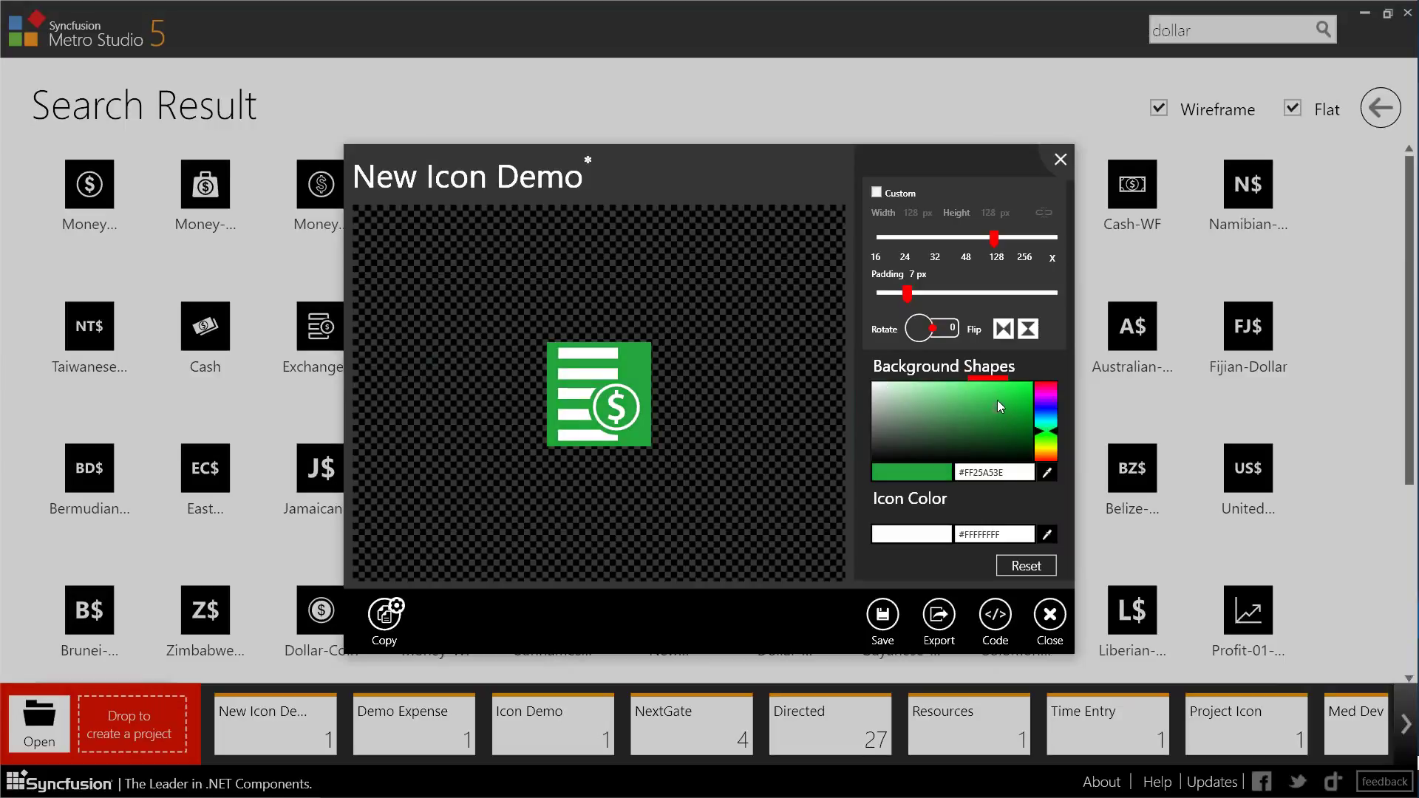
left_click(996, 401)
left_click(994, 419)
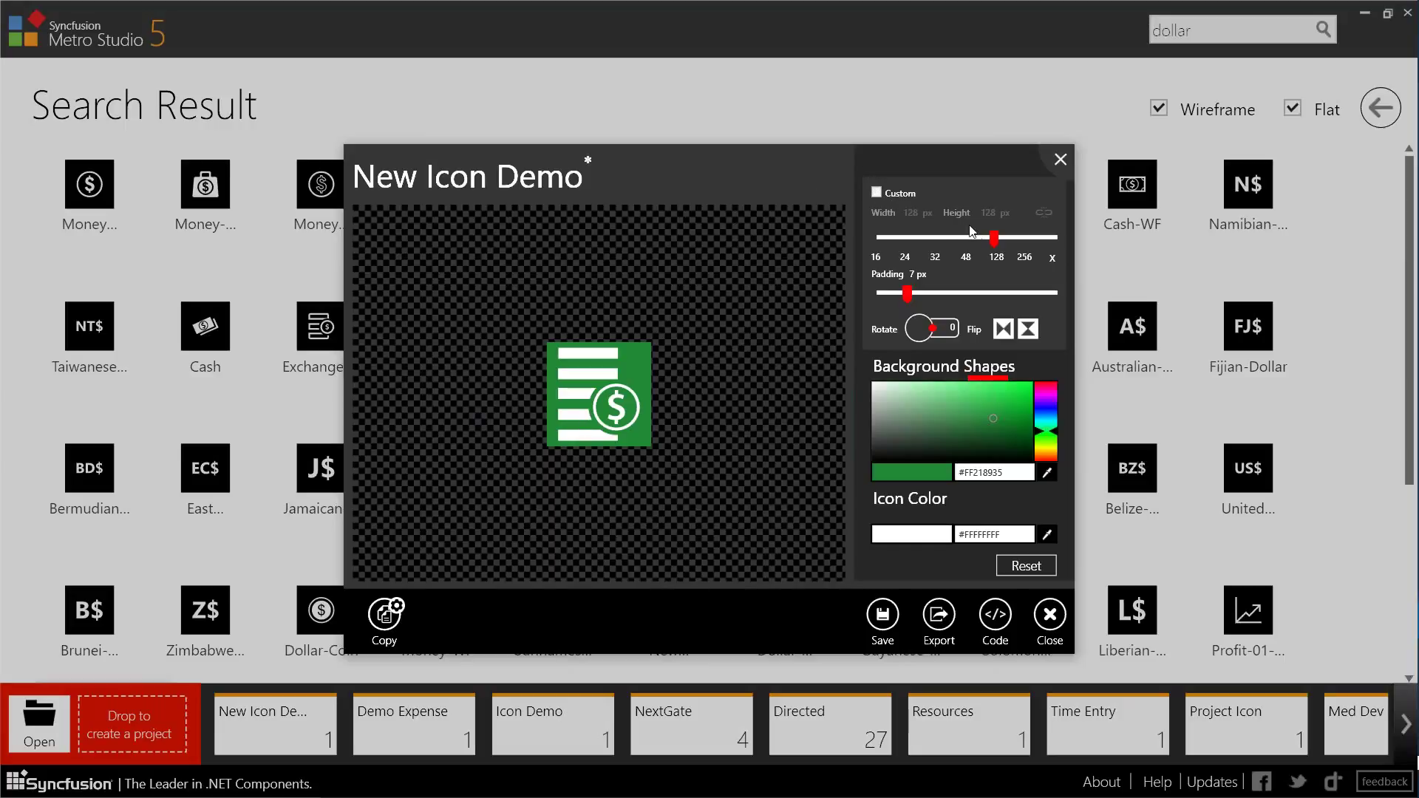
Step: Set the icon size to 32 px and its padding to 3 px
left_click_drag(994, 237, 945, 243)
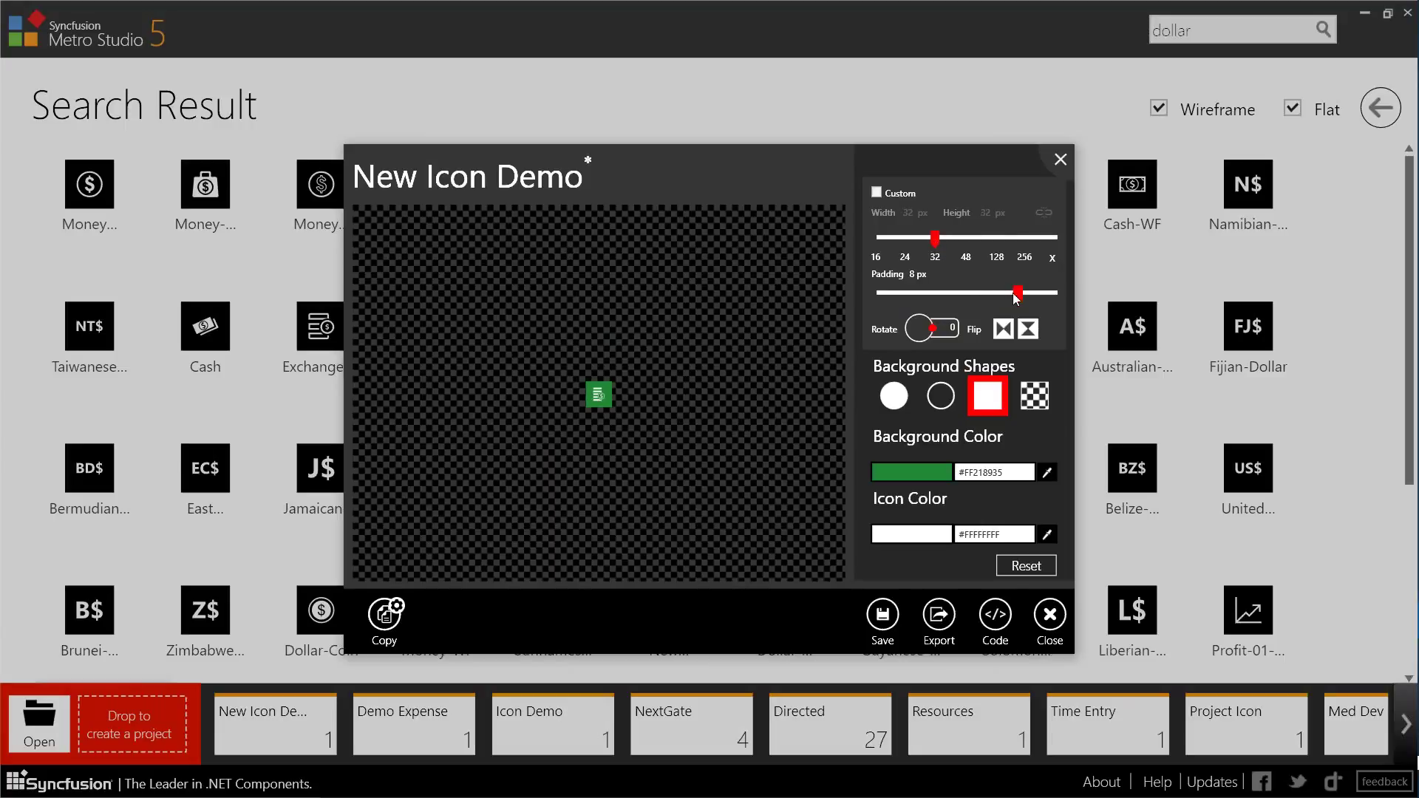
left_click_drag(1021, 296, 930, 301)
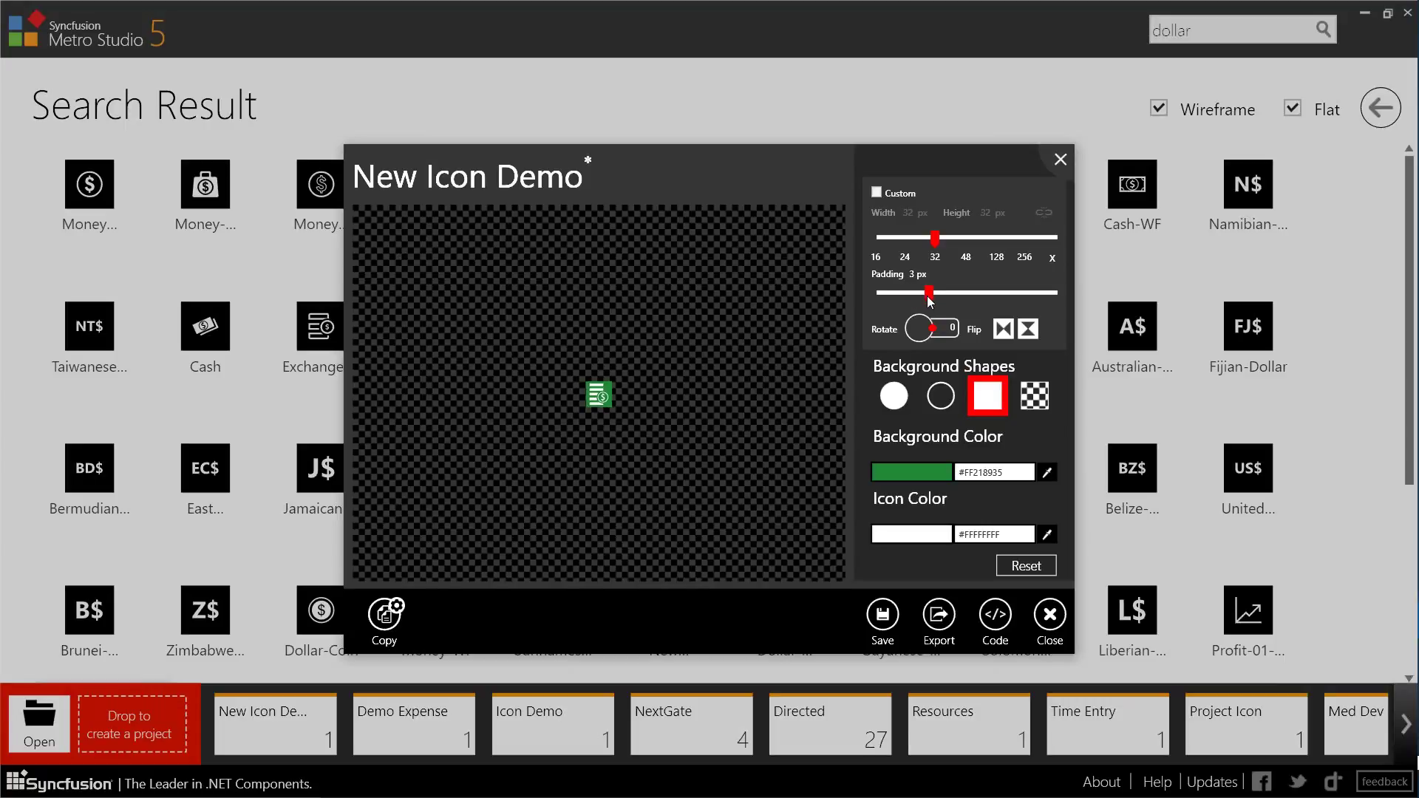
Step: Export the icon to the Desktop as PNG file 'Expense 3_32'
left_click(941, 623)
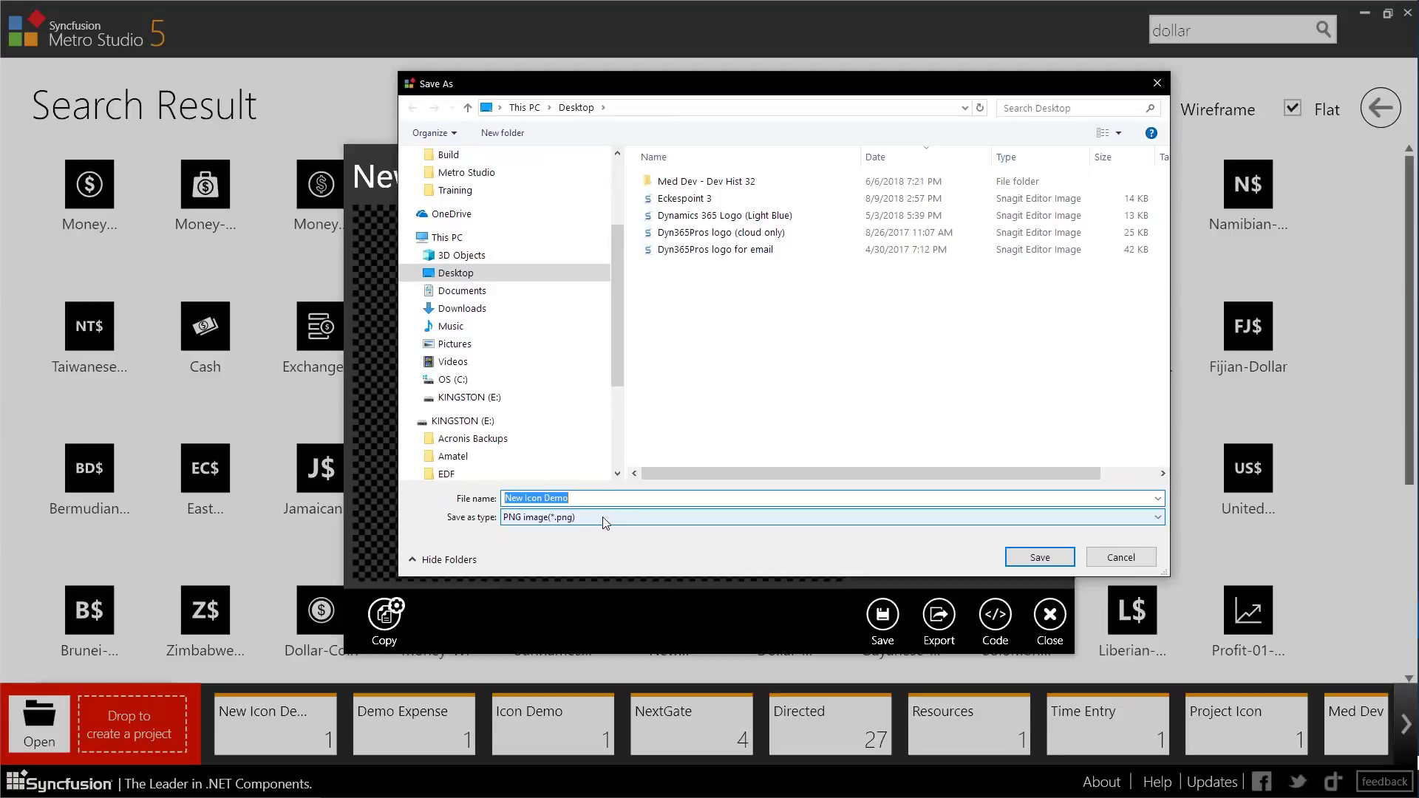
left_click(605, 500)
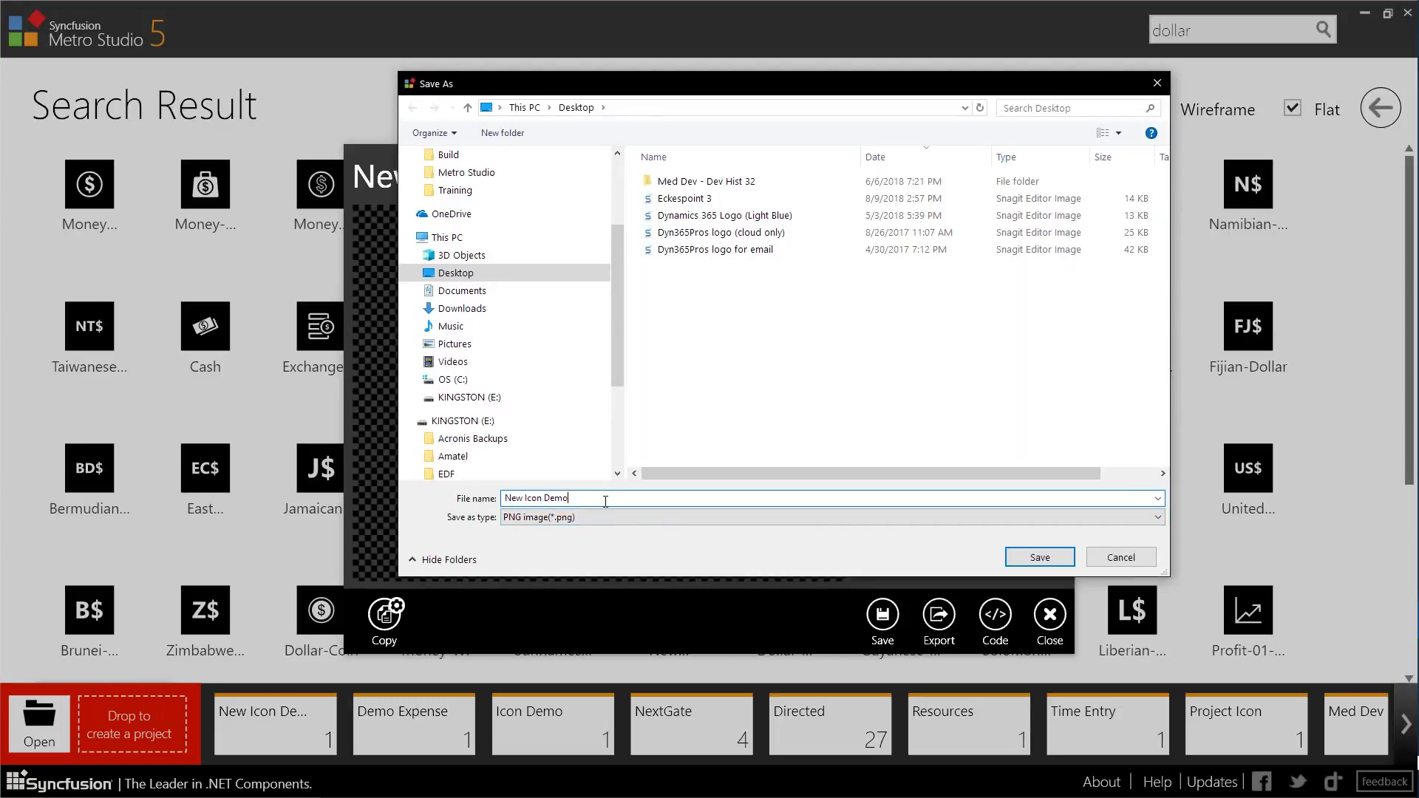
key("BackSpace")
key("BackSpace")
key("BackSpace")
key("BackSpace")
key("BackSpace")
key("BackSpace")
key("BackSpace")
key("BackSpace")
key("BackSpace")
key("BackSpace")
key("BackSpace")
key("BackSpace")
key("BackSpace")
type("Expens")
type("e 34")
type("32")
key("Tab")
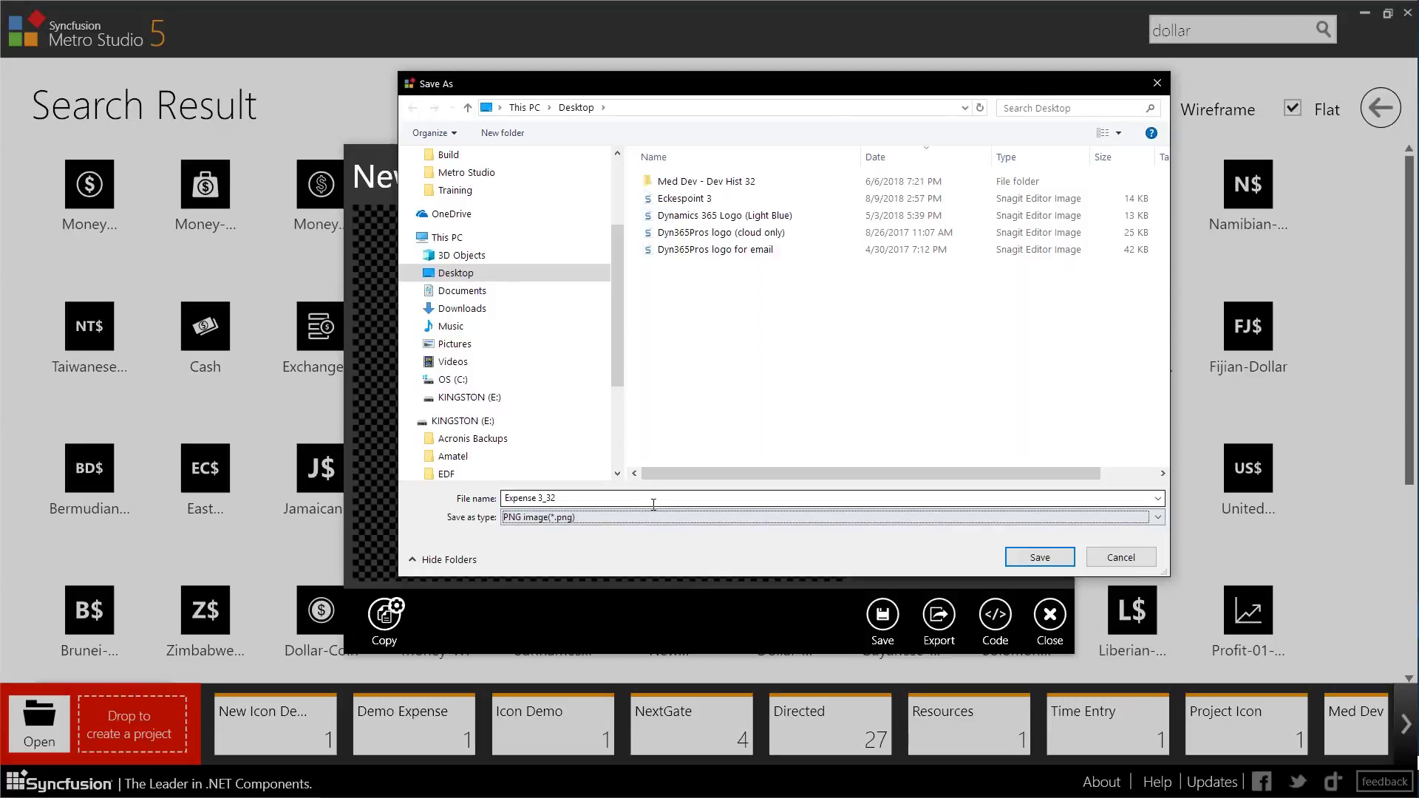
left_click(1032, 561)
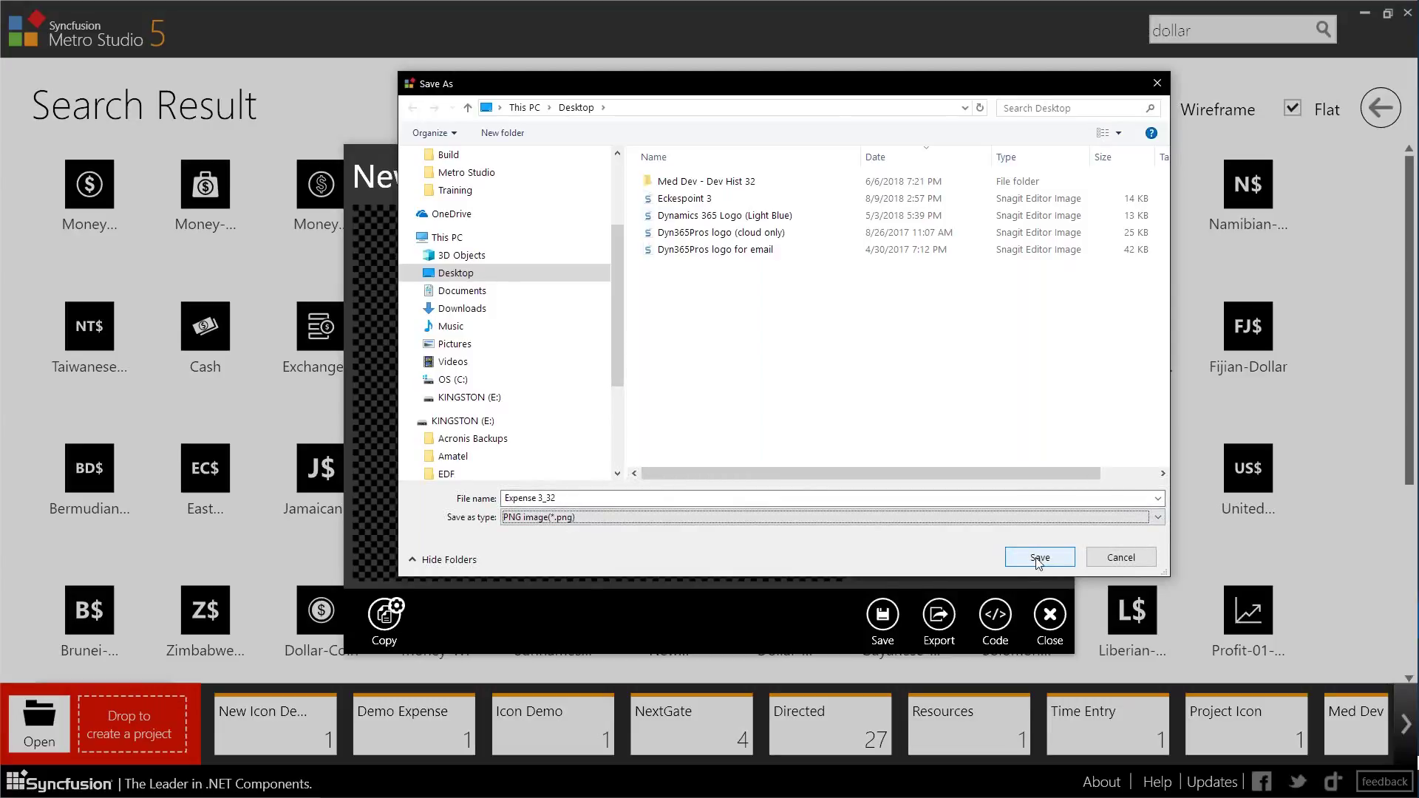
left_click(1038, 560)
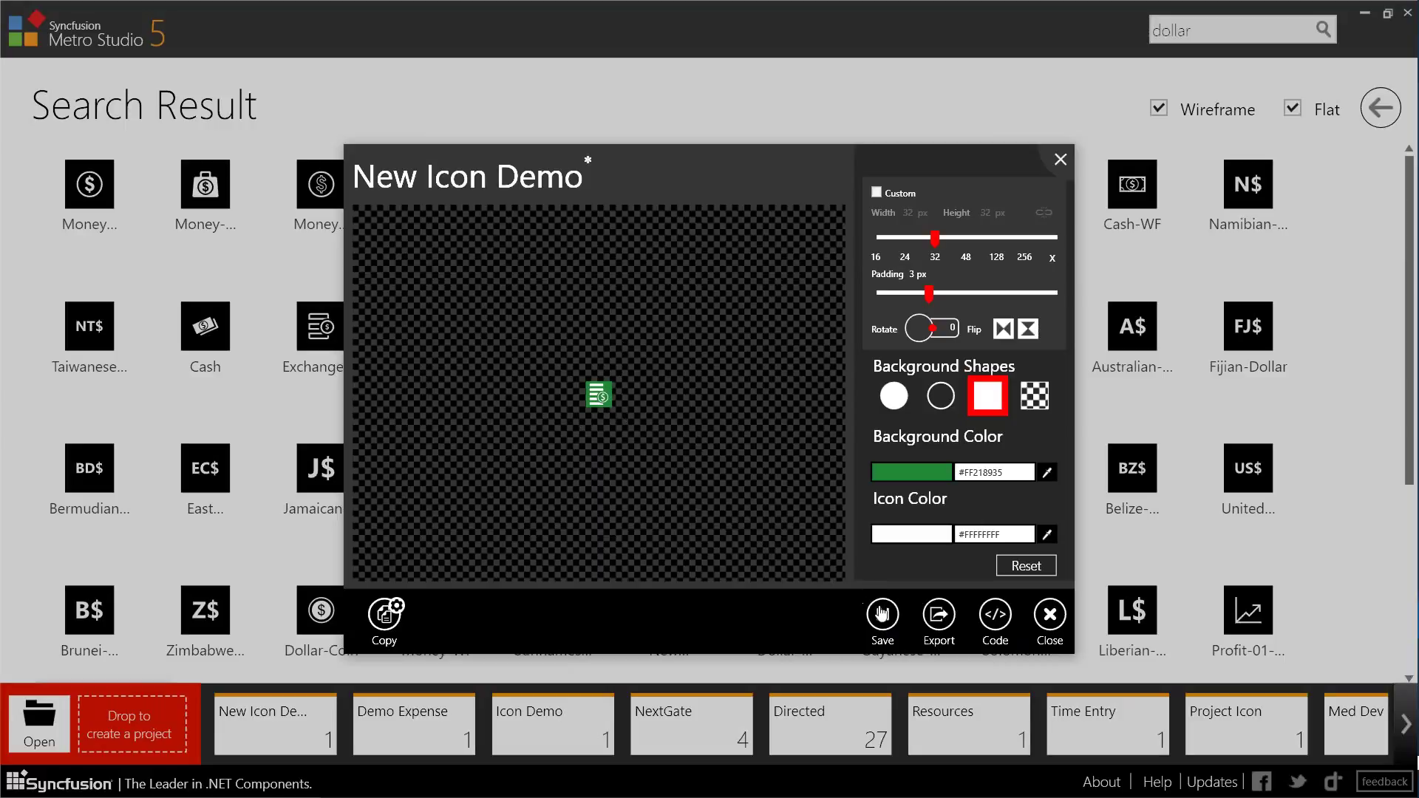
Step: Close the icon editor, saving the changes to the New Icon Demo project
left_click(1059, 172)
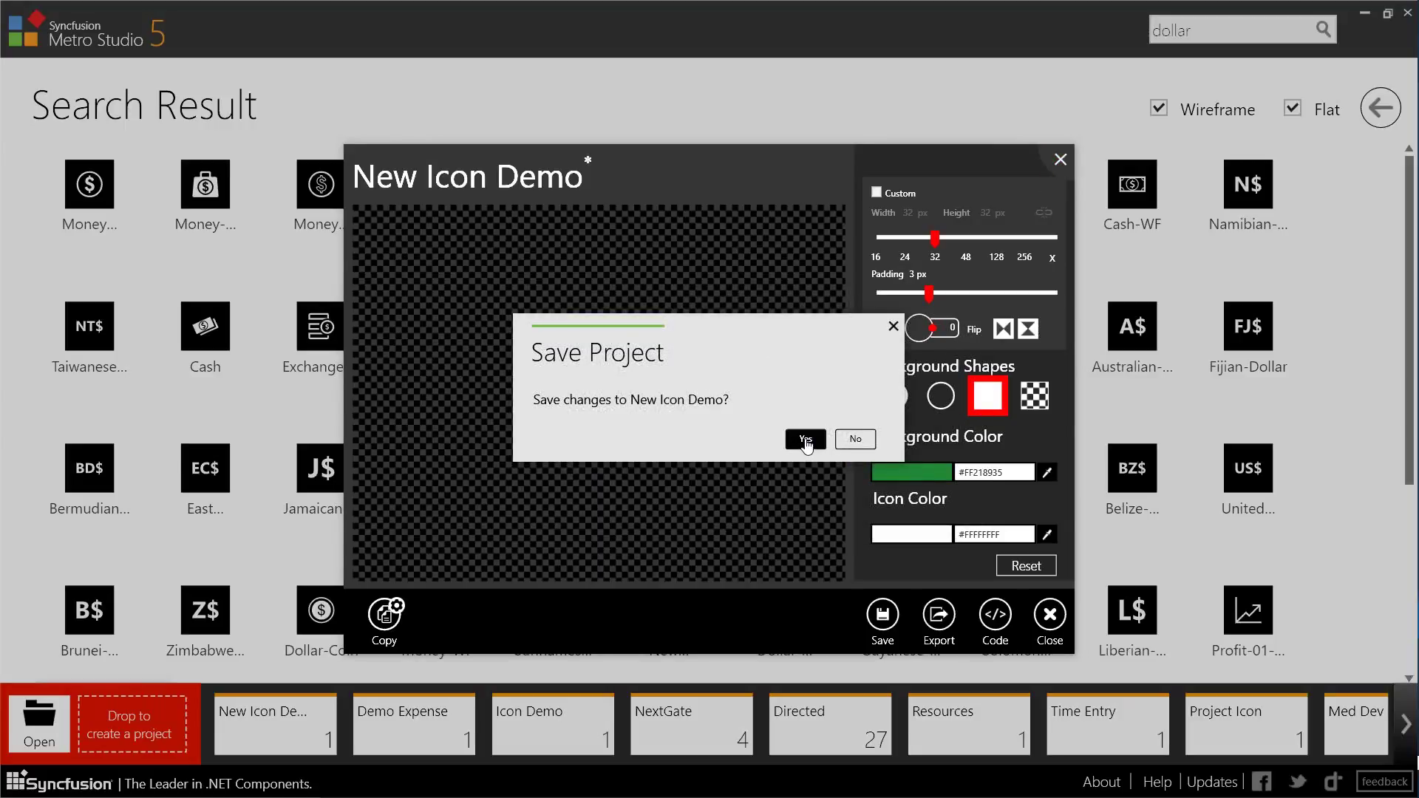
left_click(806, 439)
mouse_move(303, 743)
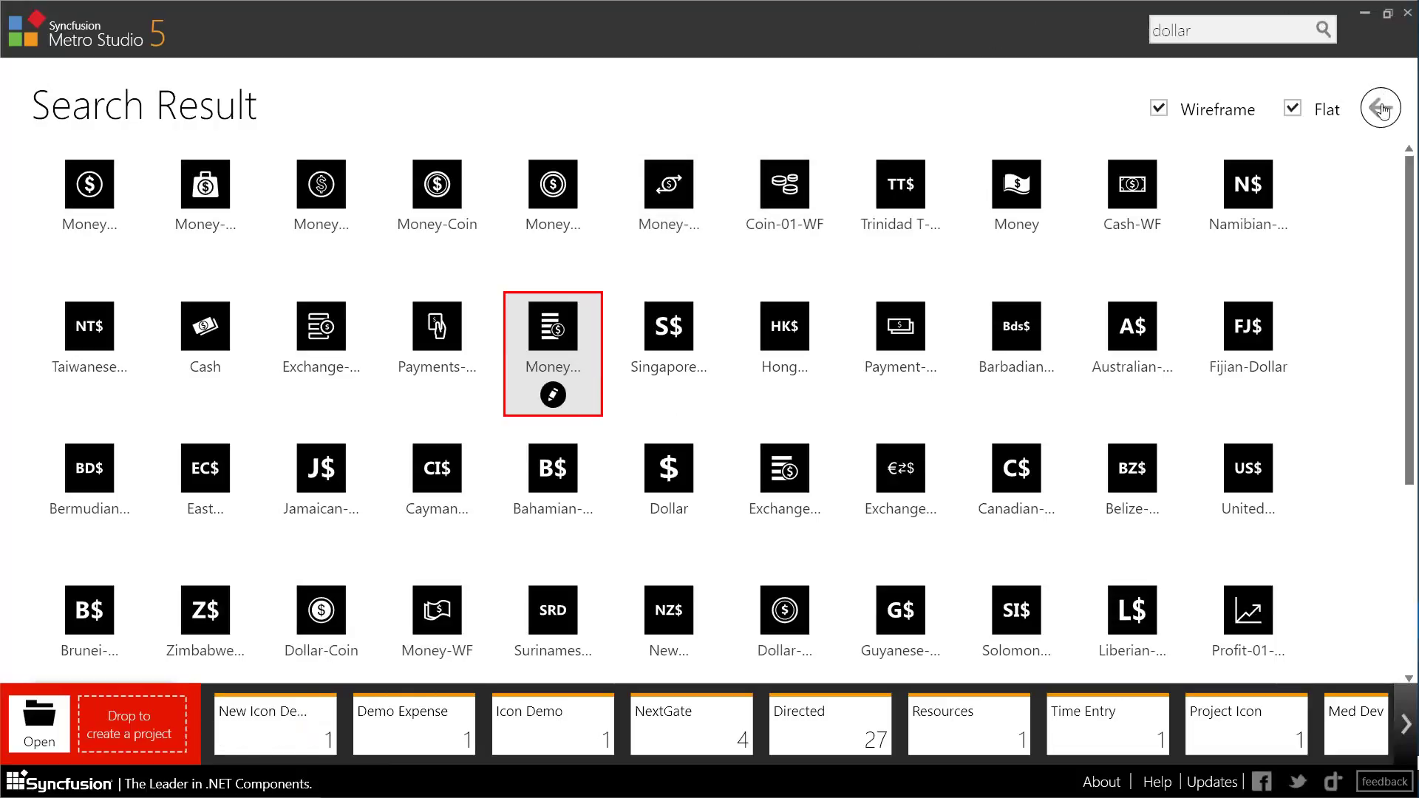
Step: Bring the browser's Default Solution window forward and open its Web Resources list
left_click(1366, 15)
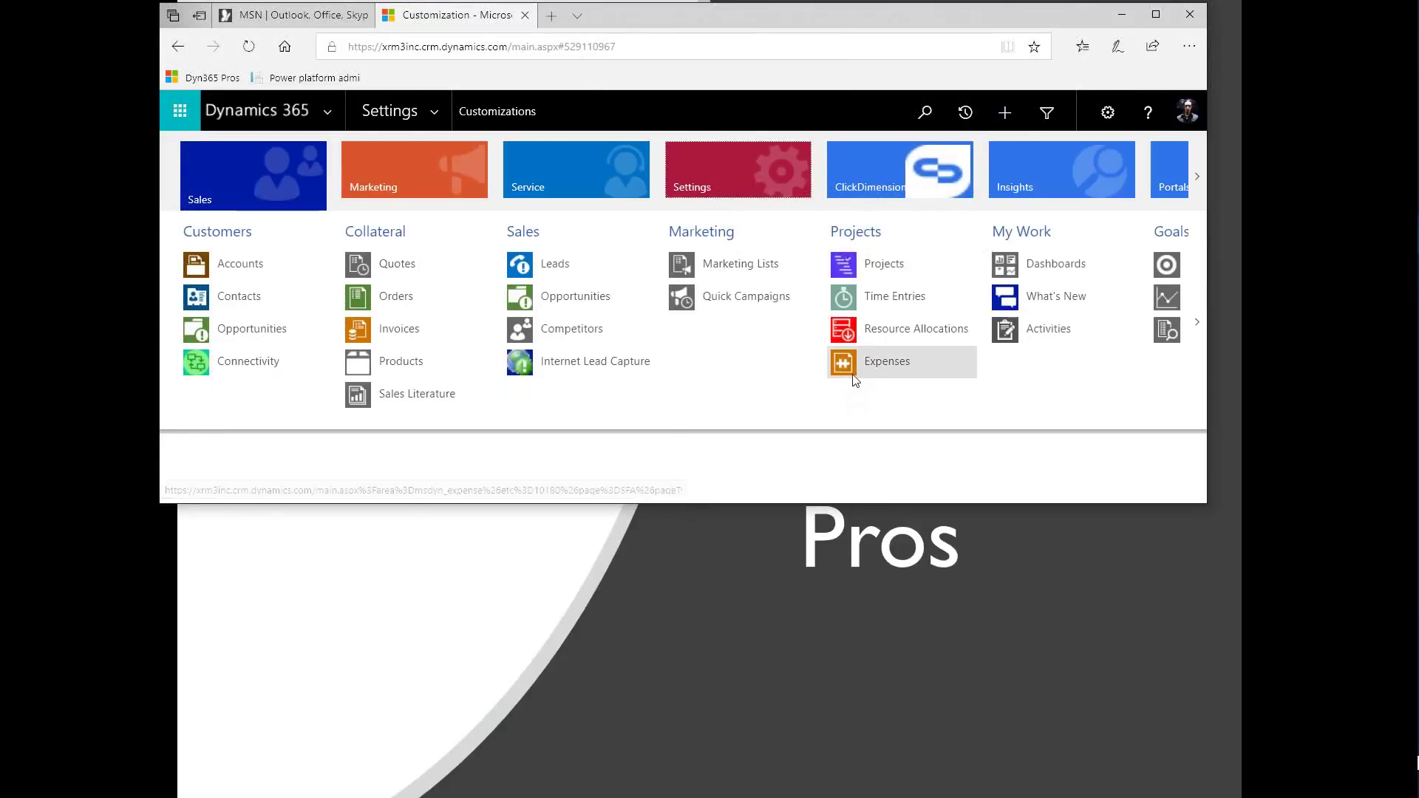
mouse_move(1410, 348)
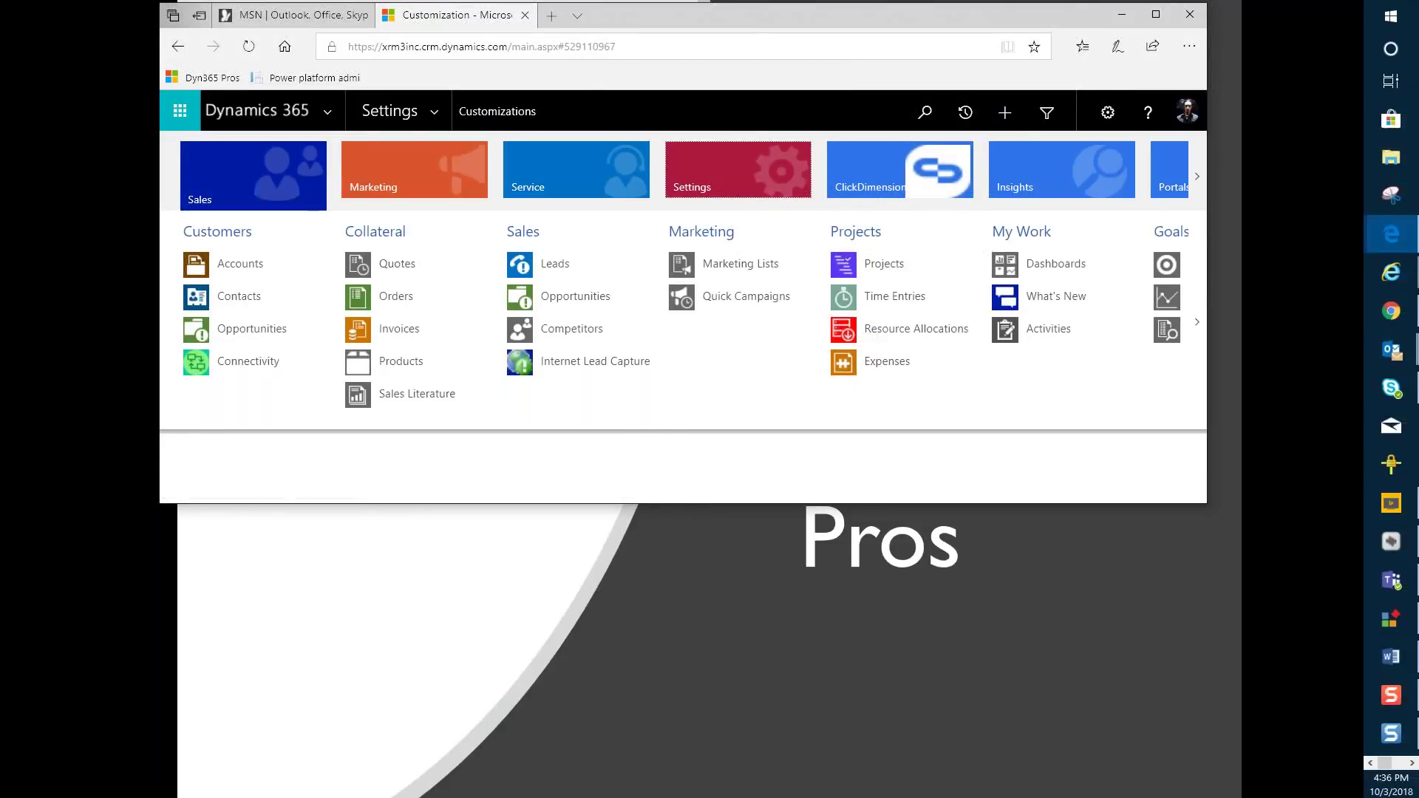
mouse_move(1393, 236)
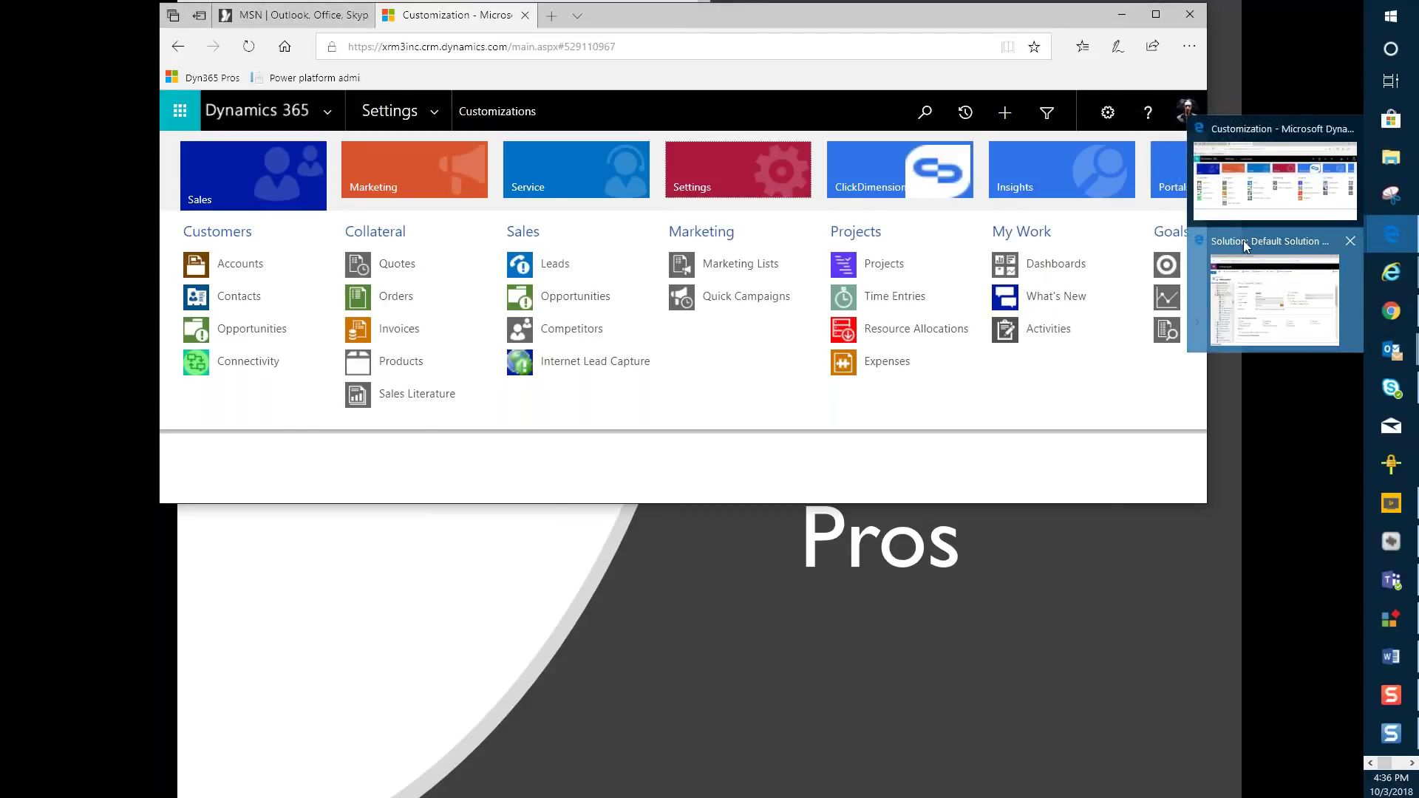
left_click(1243, 241)
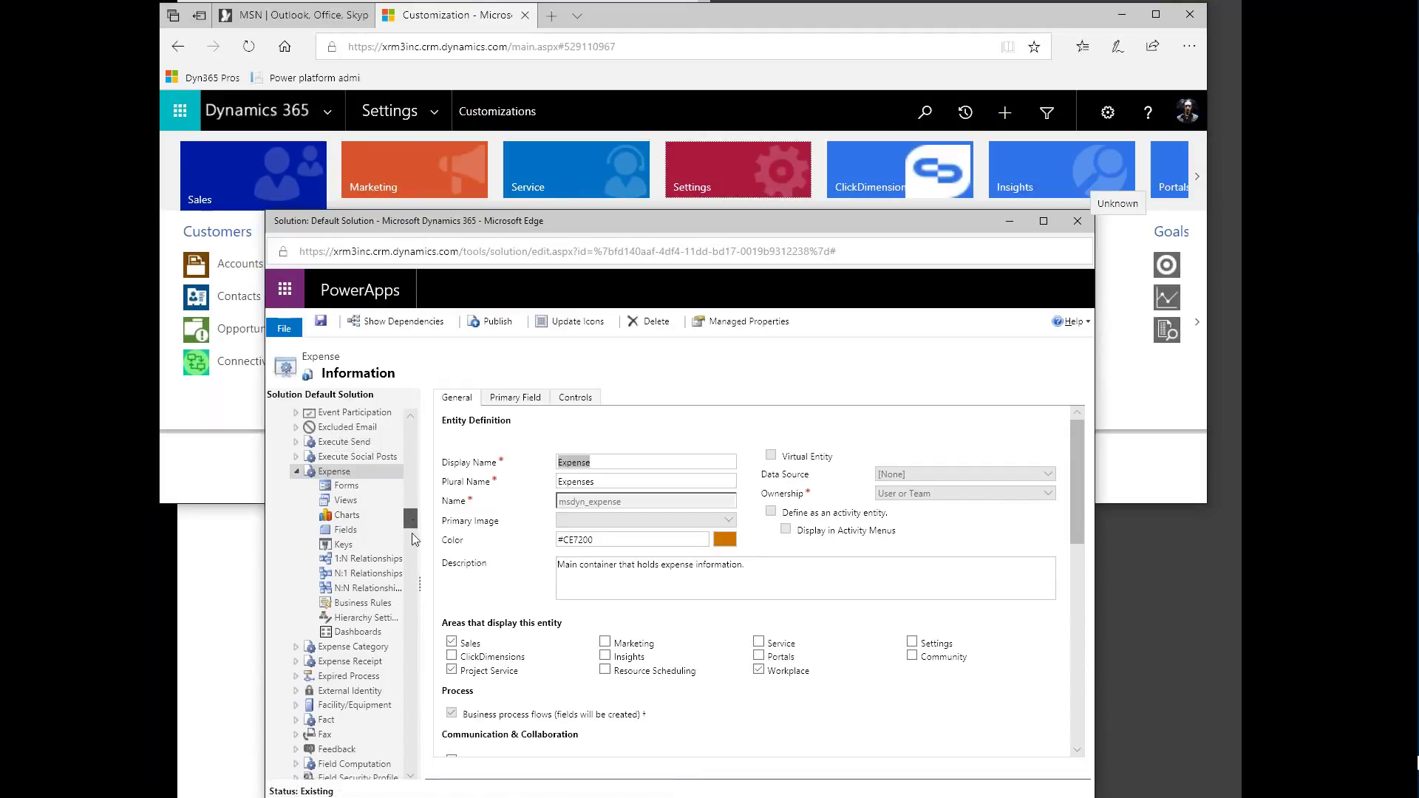
left_click_drag(410, 507, 411, 765)
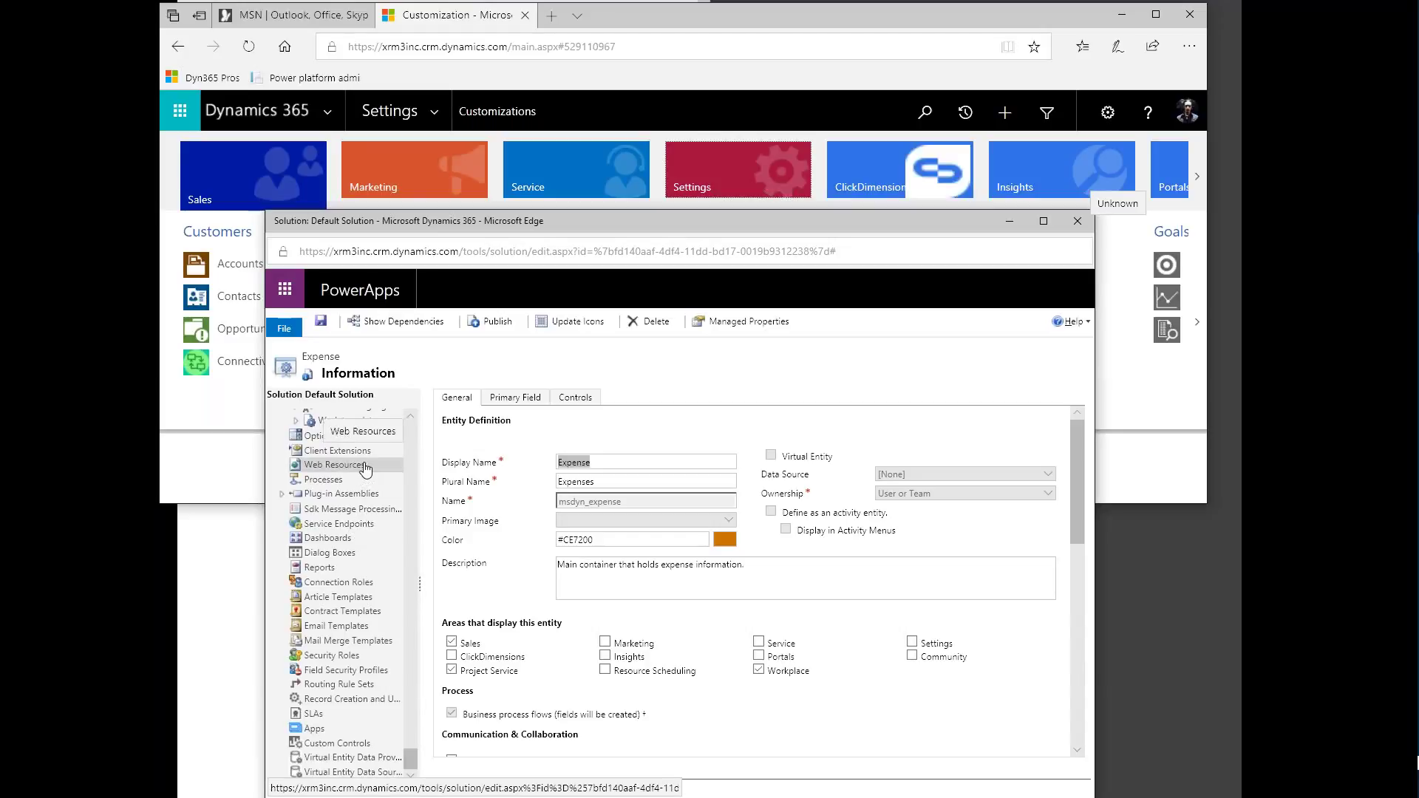
left_click(365, 465)
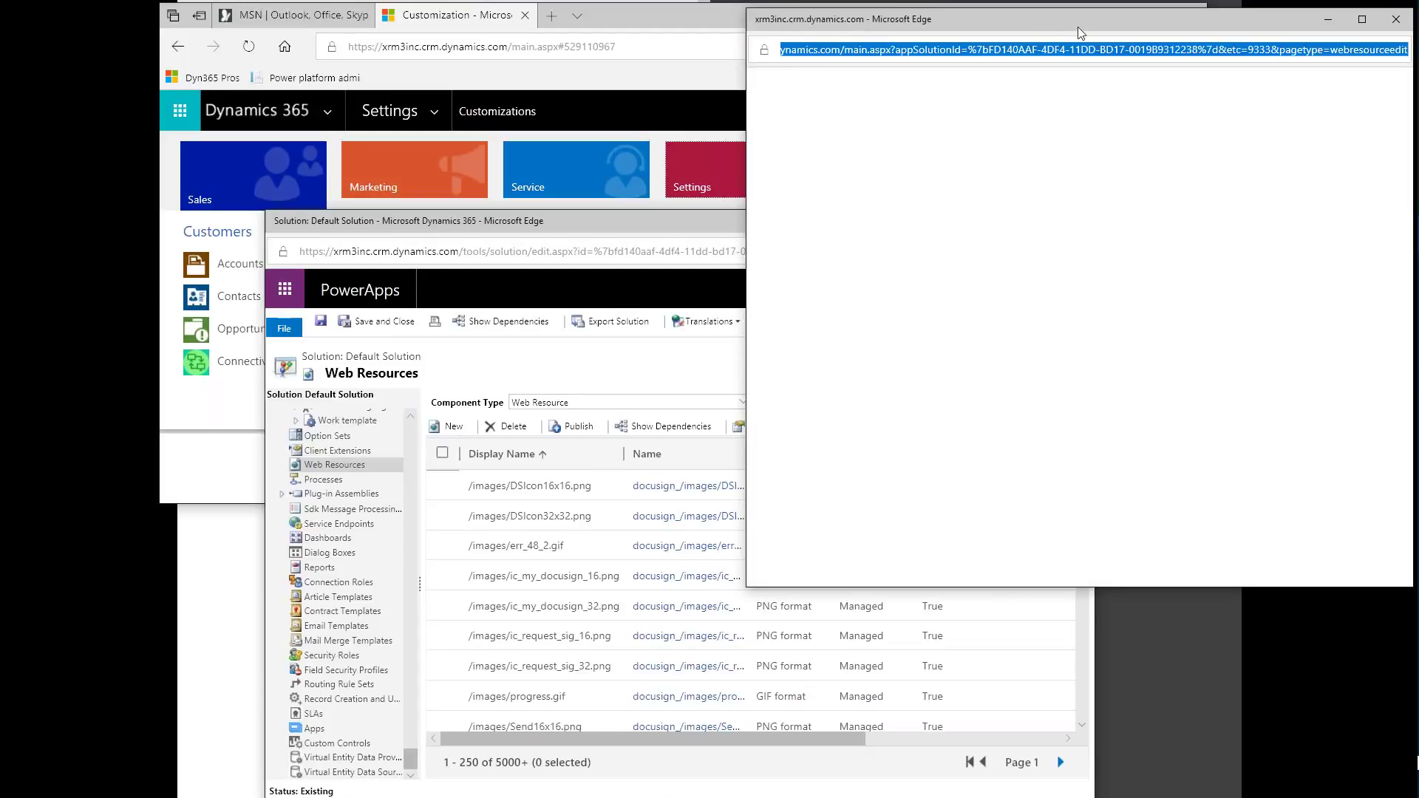
Step: Centre the new web resource window and name it Expense3_32
left_click_drag(1081, 33, 696, 147)
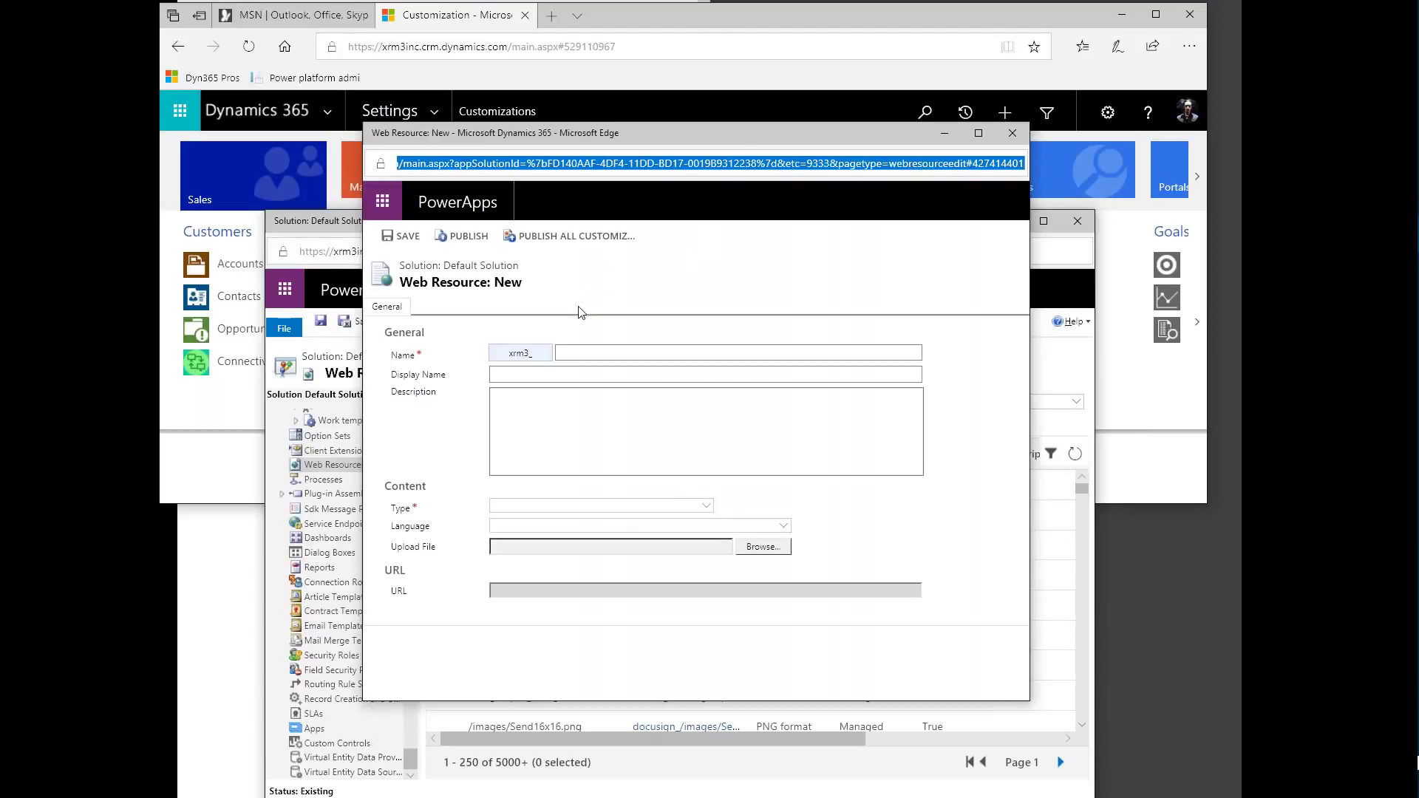
left_click(575, 346)
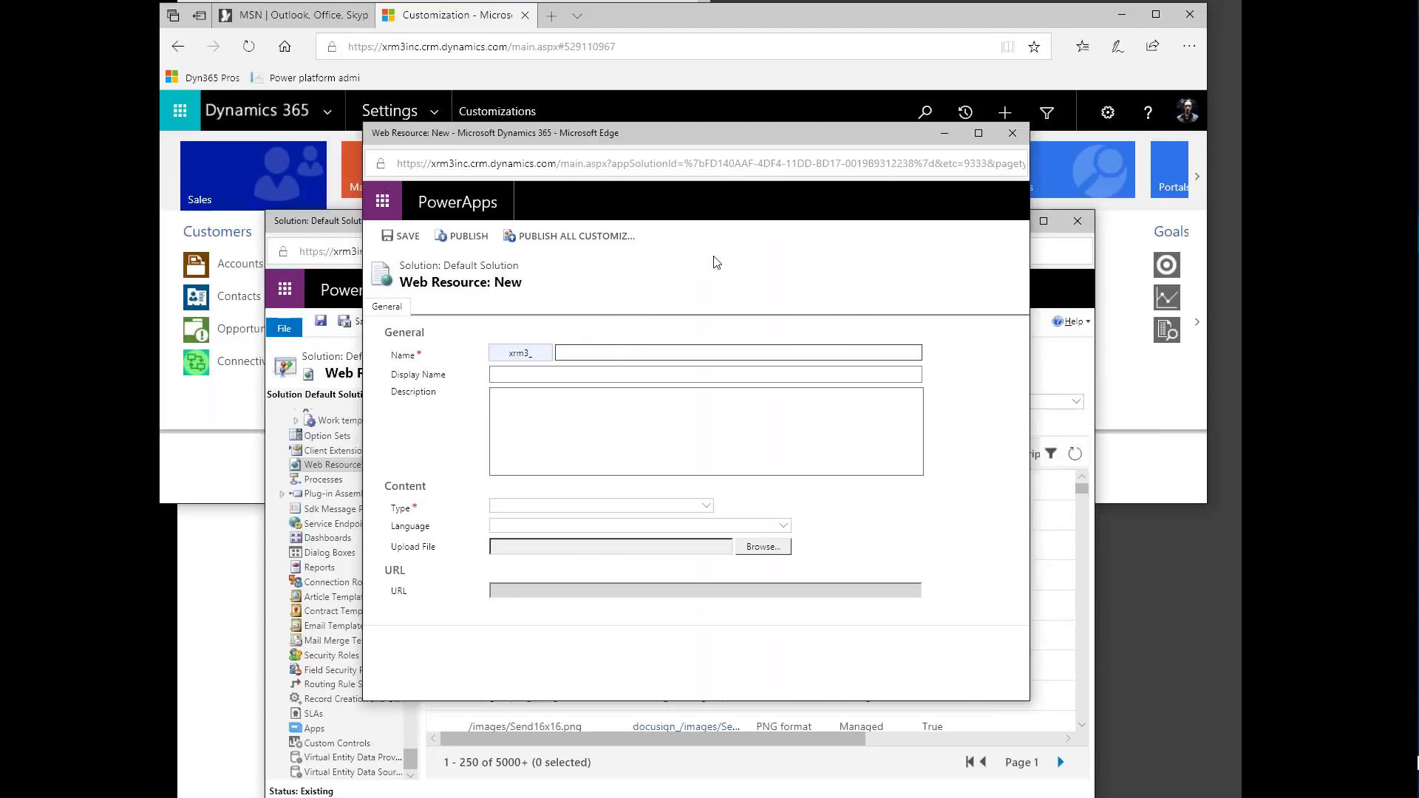
type("Expense3_32")
key("Tab")
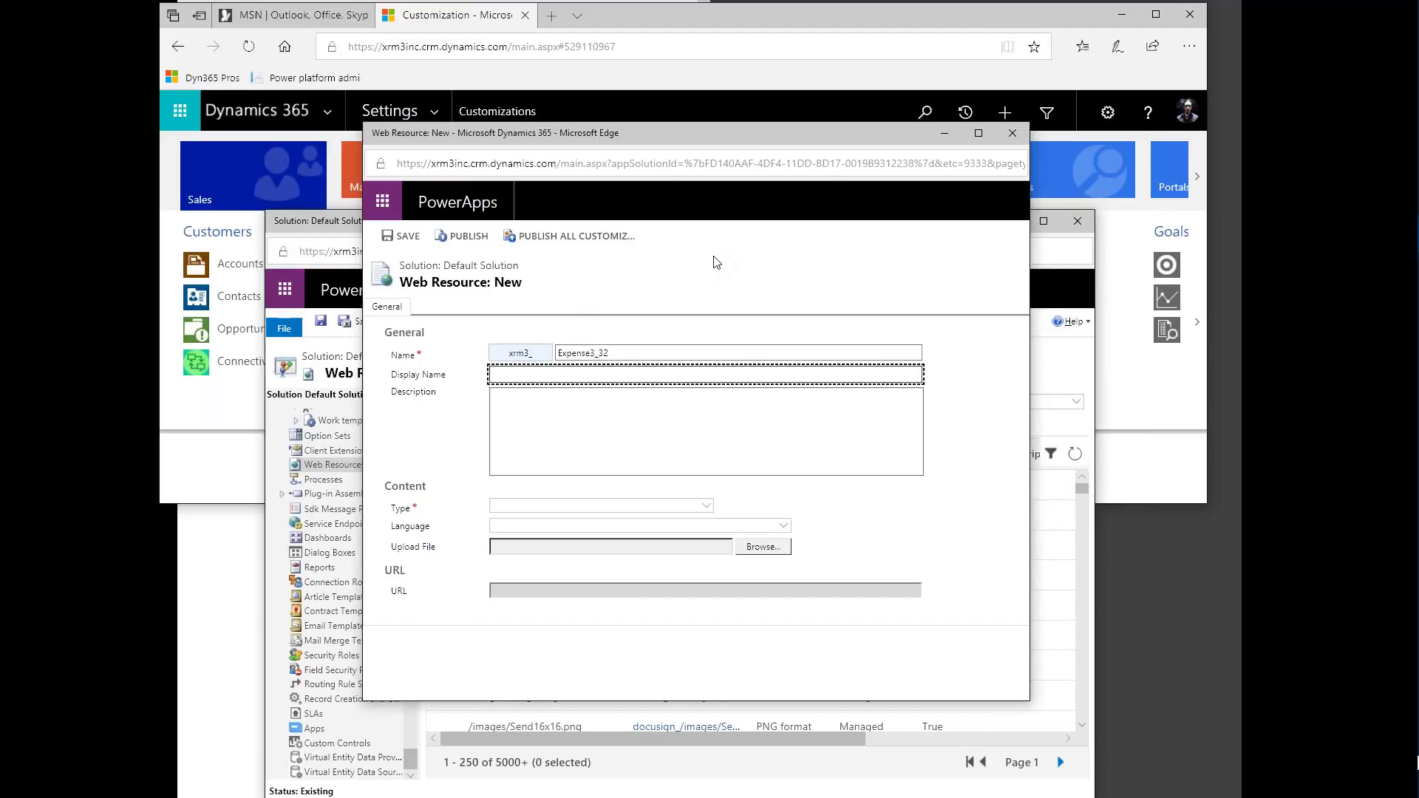
type("Expense3_32")
key("Tab")
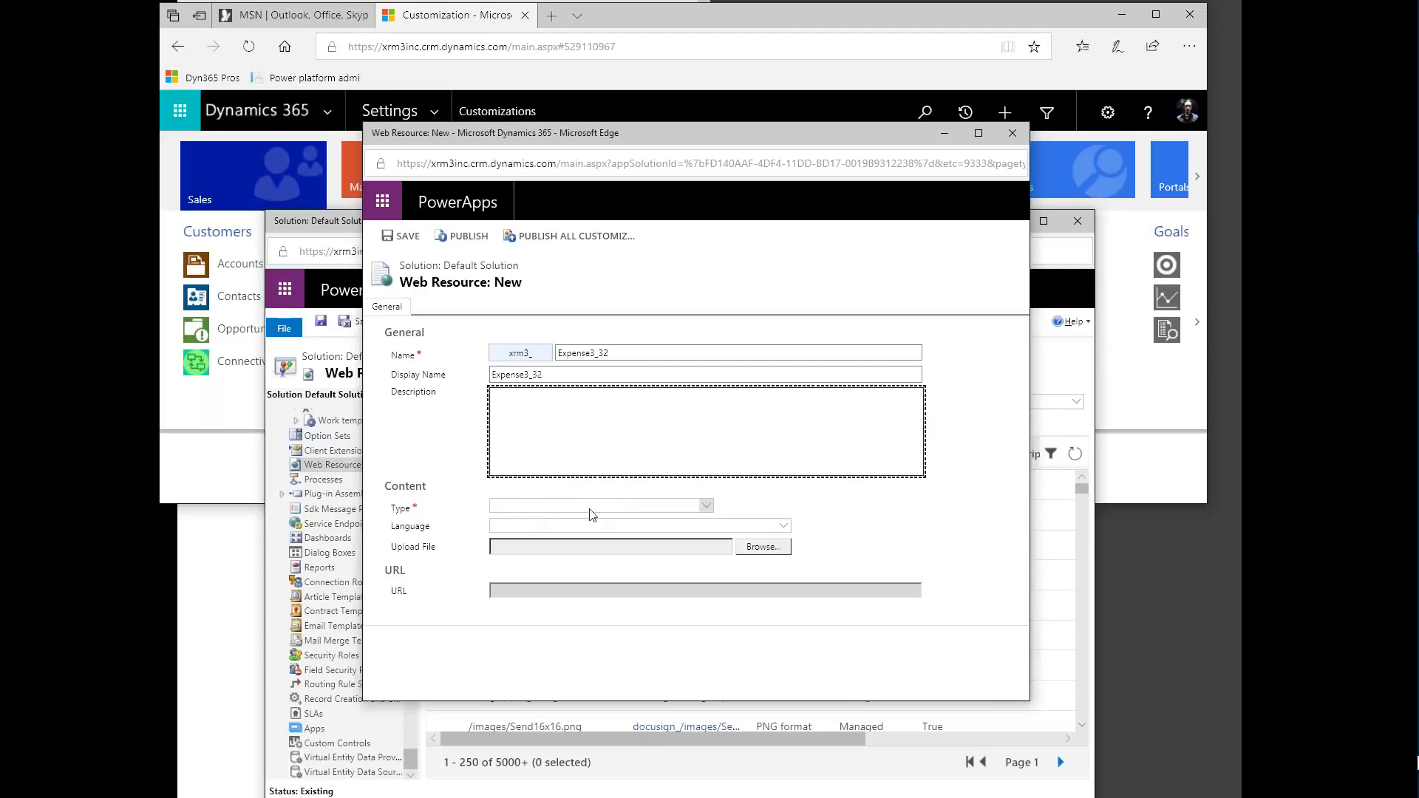
Step: Set the type to PNG format and choose the Expense 3_32 image from the Desktop
left_click(706, 507)
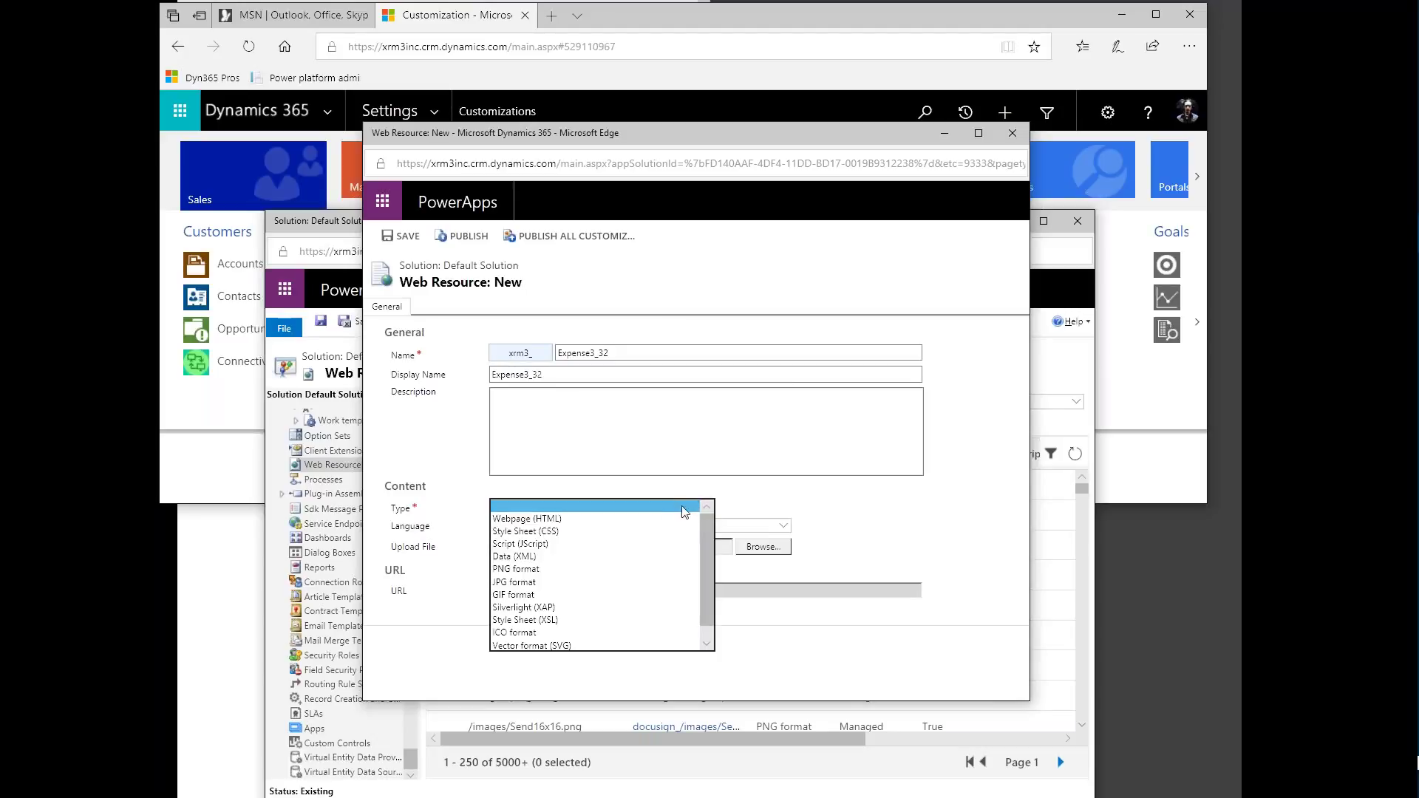
left_click(577, 565)
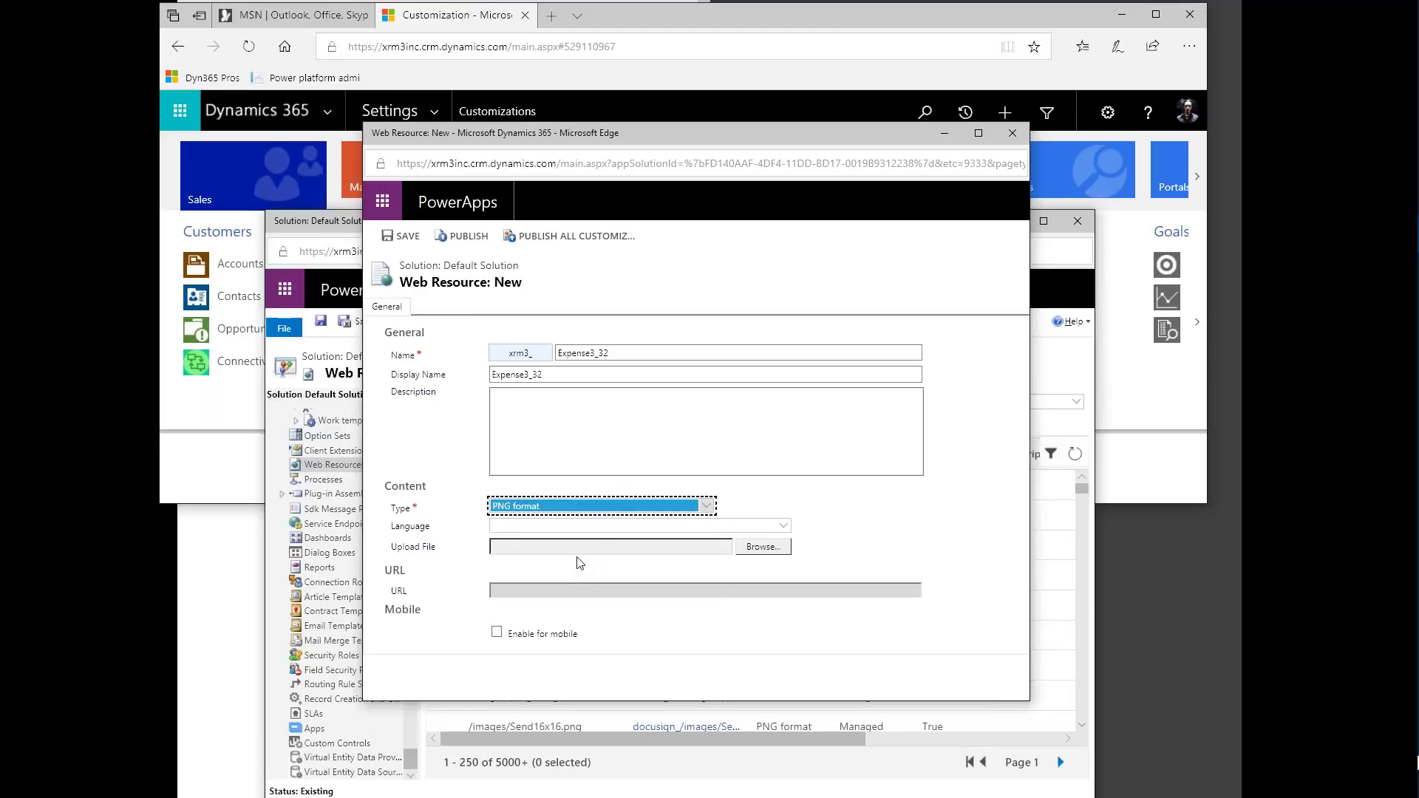
left_click(762, 547)
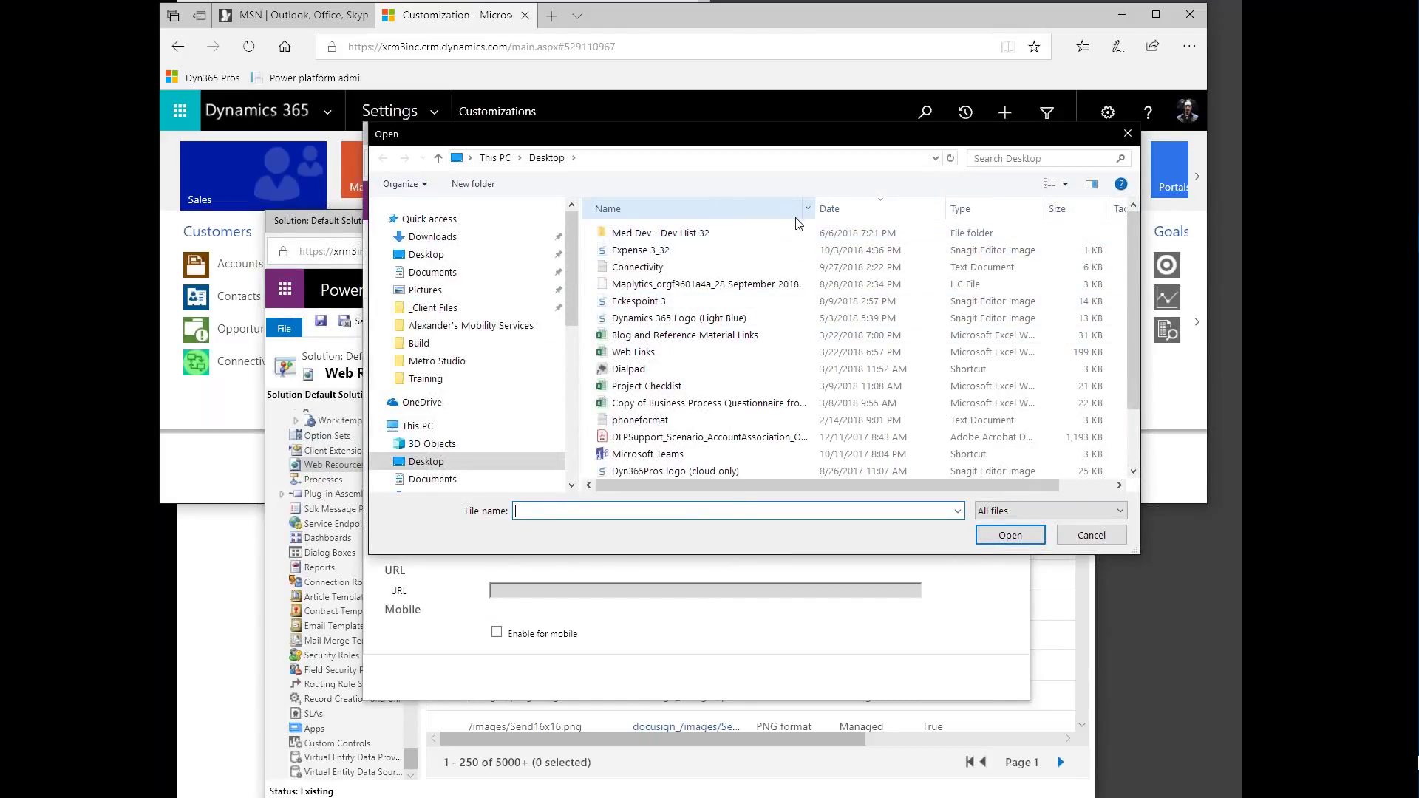
left_click(709, 253)
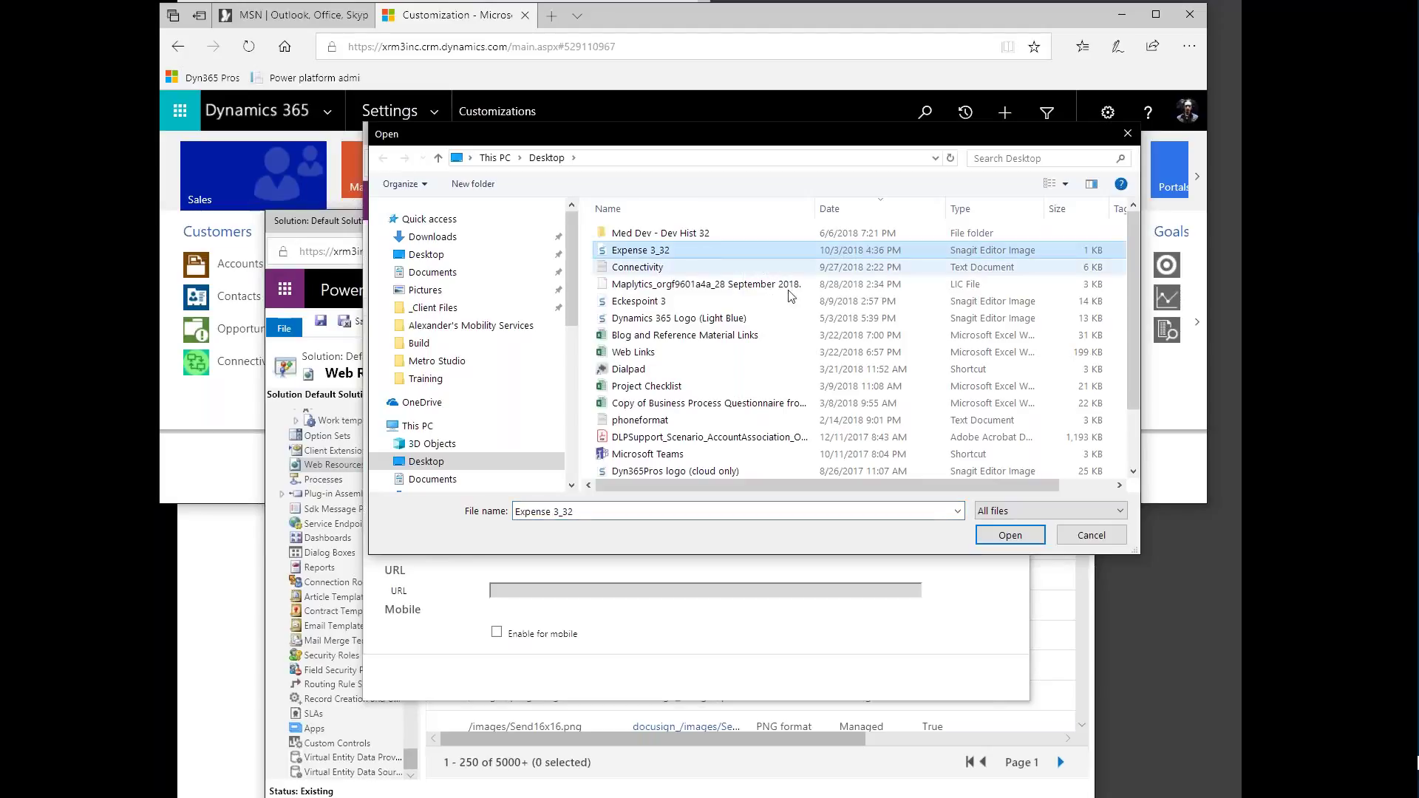
Step: Attach Expense 3_32.png, enable the web resource for mobile, and save it
left_click(1010, 535)
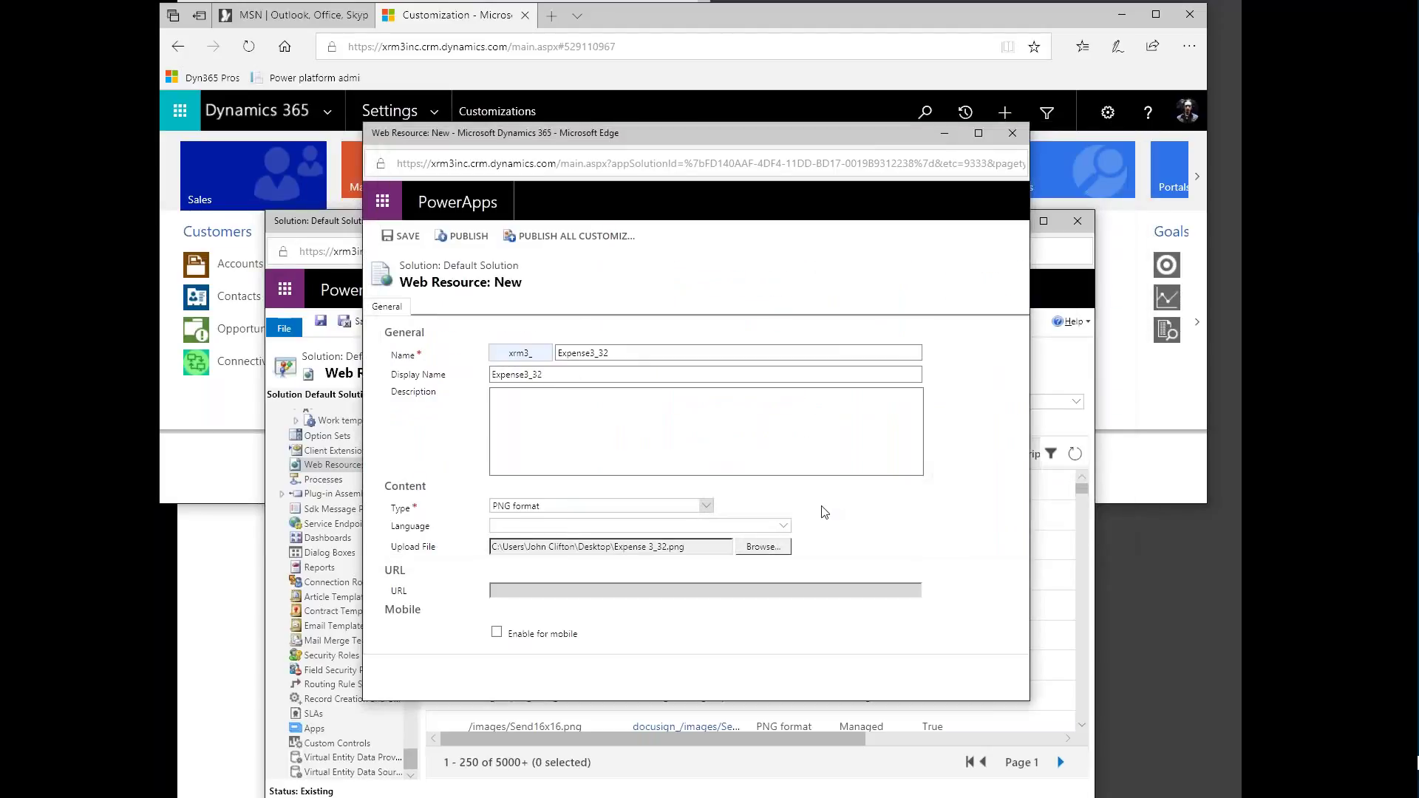
left_click(498, 634)
left_click(409, 249)
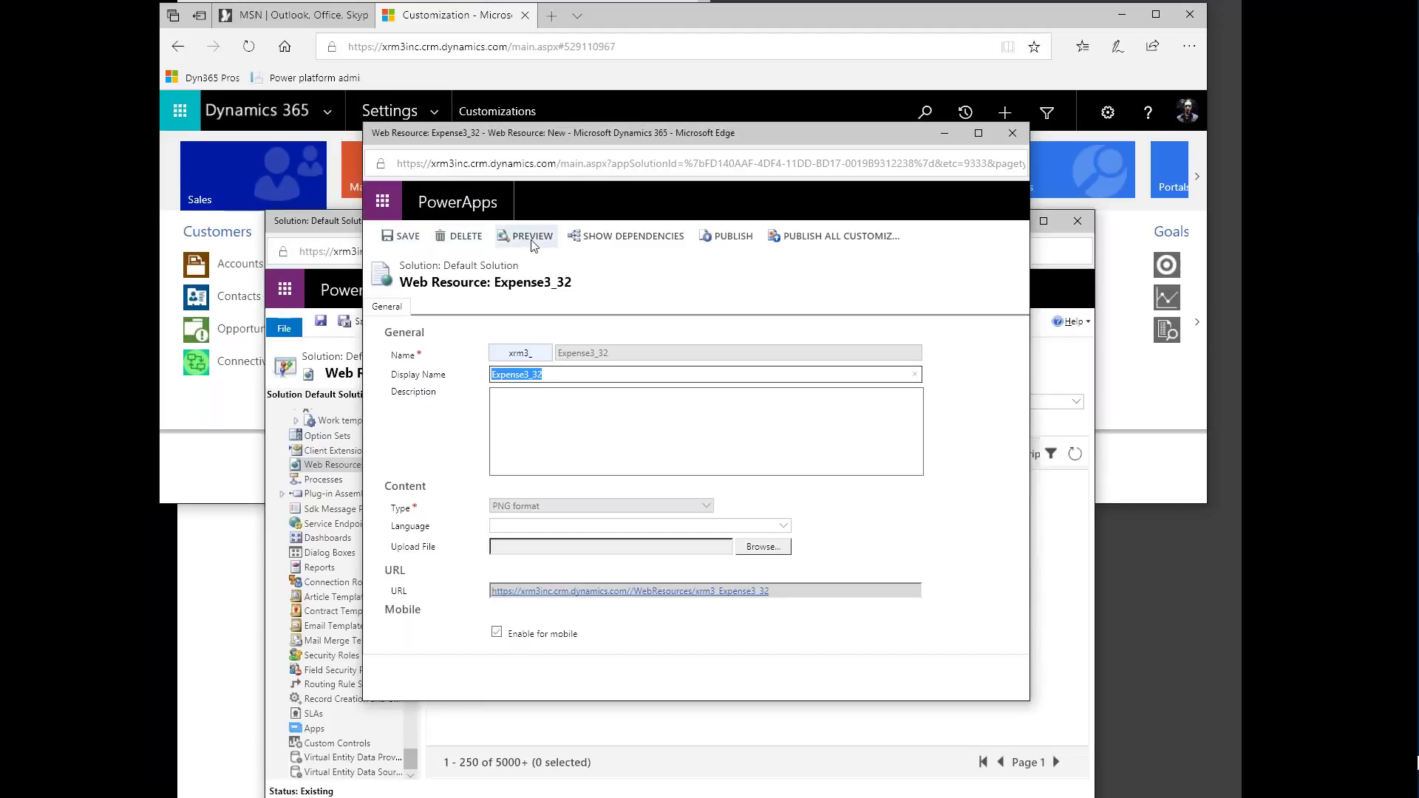
Step: Preview the green icon image, then publish the Expense3_32 web resource
left_click(533, 245)
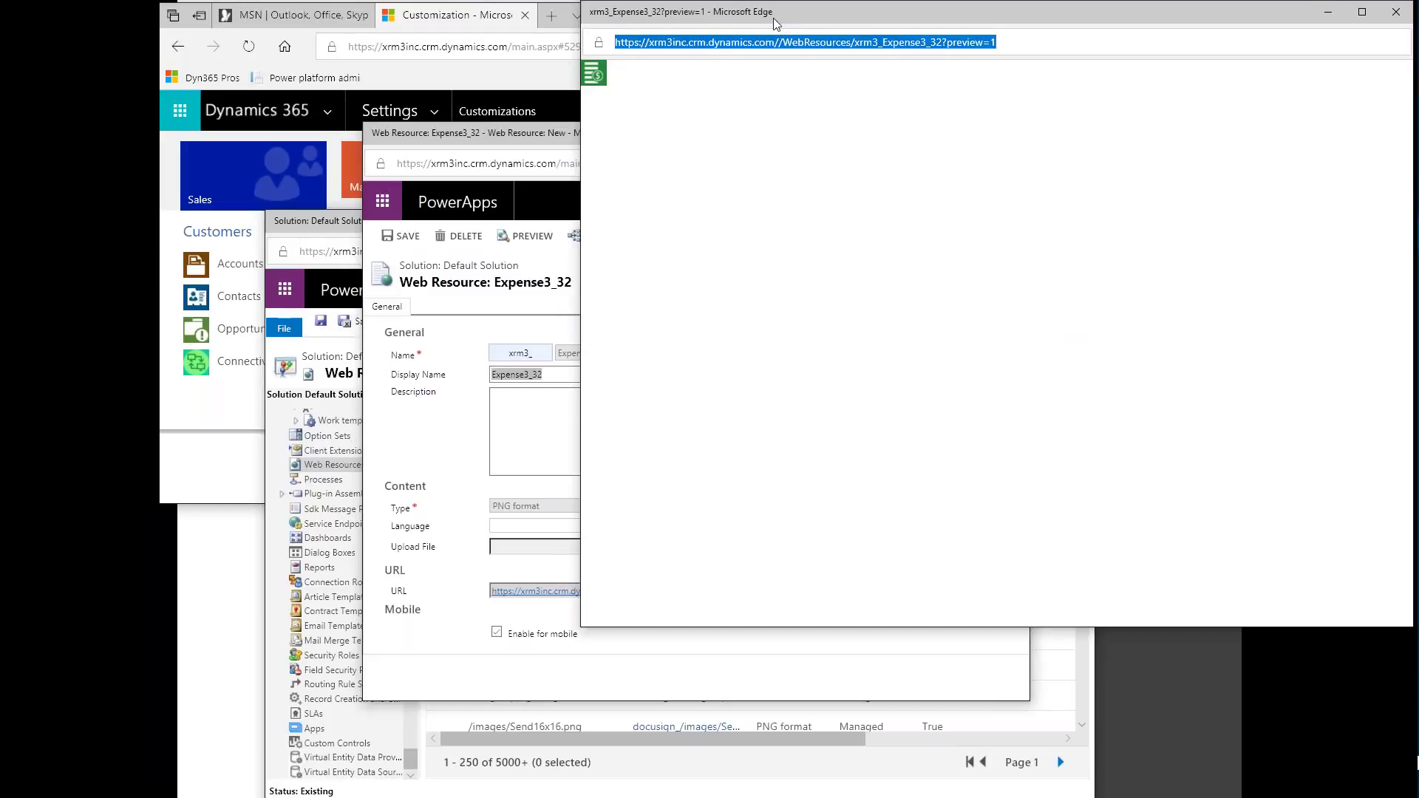
left_click_drag(775, 25, 620, 165)
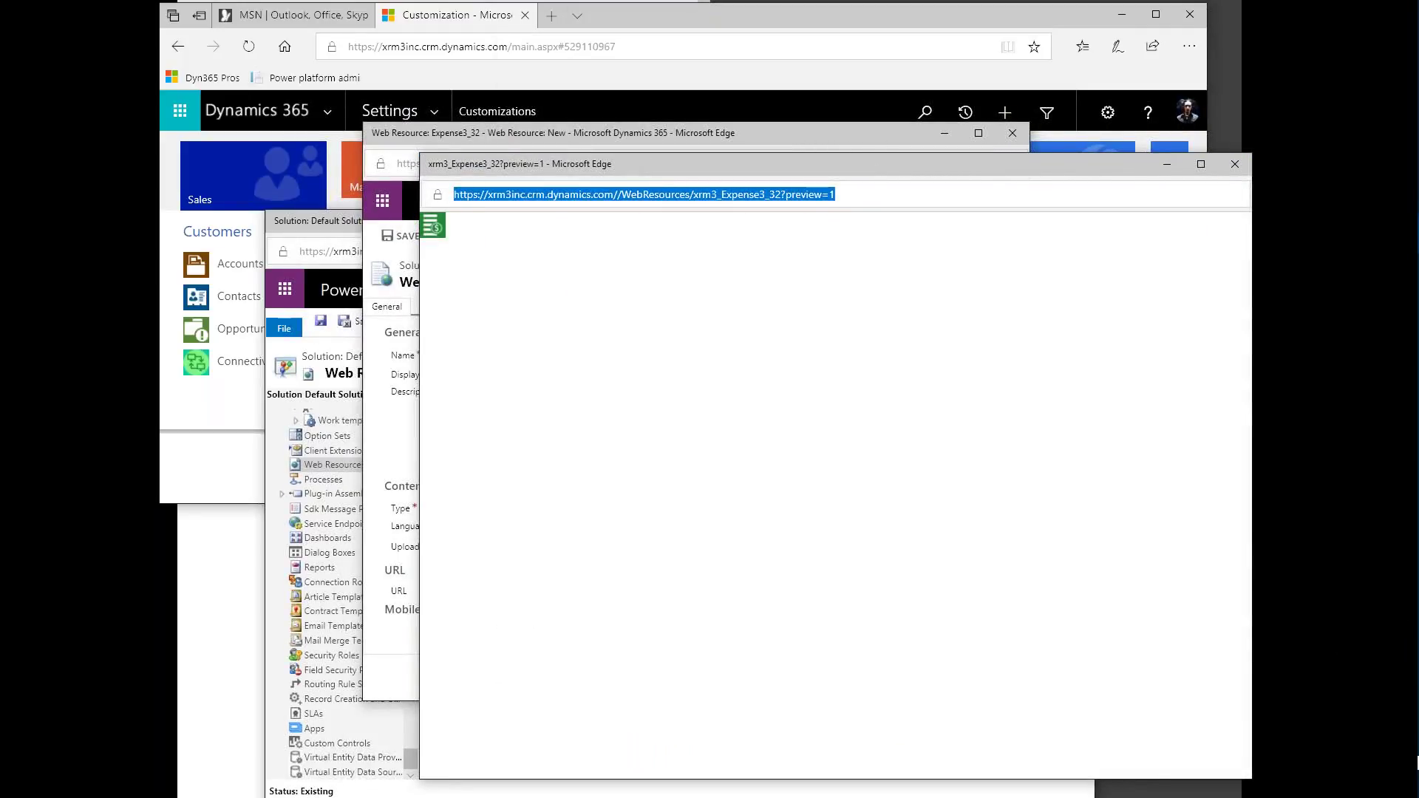
left_click(1233, 164)
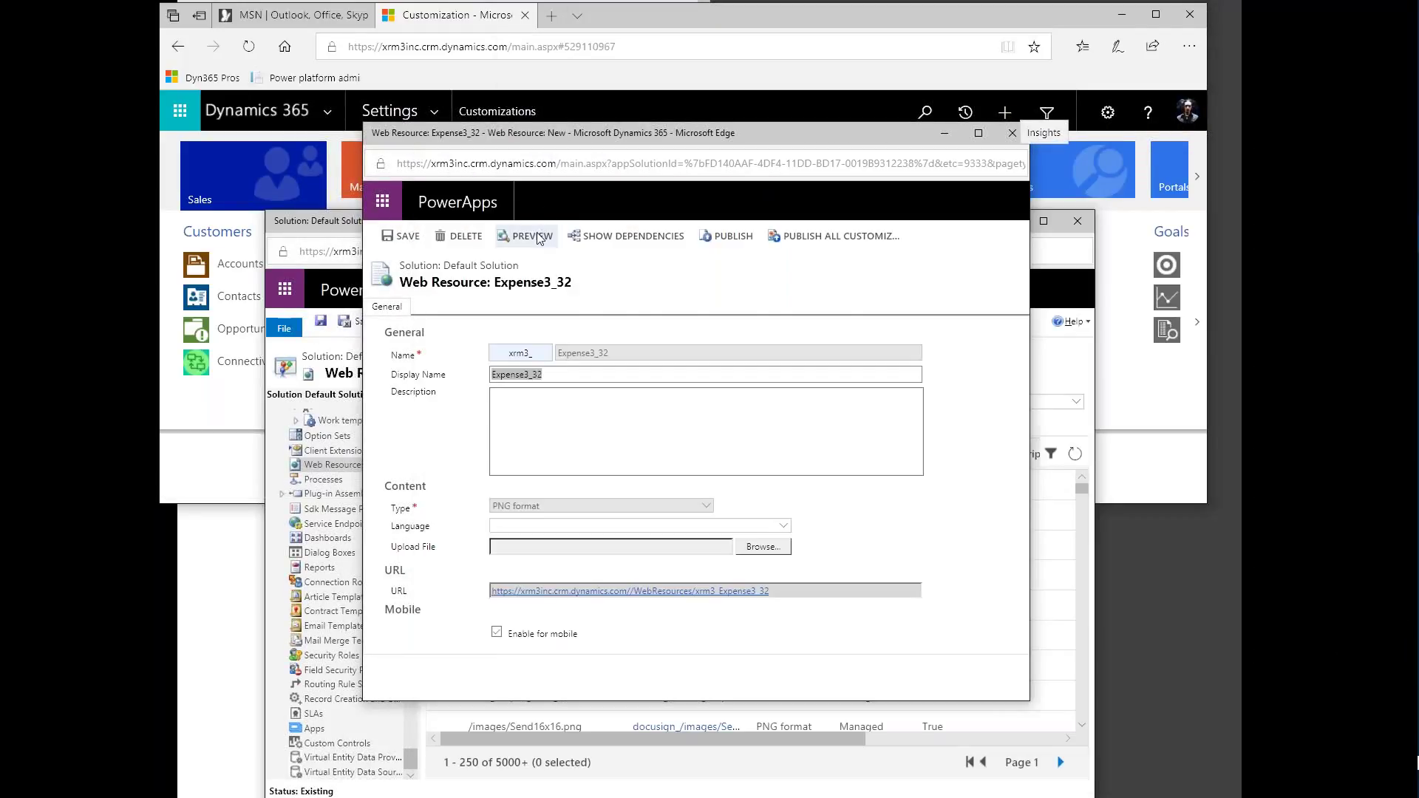
left_click(713, 240)
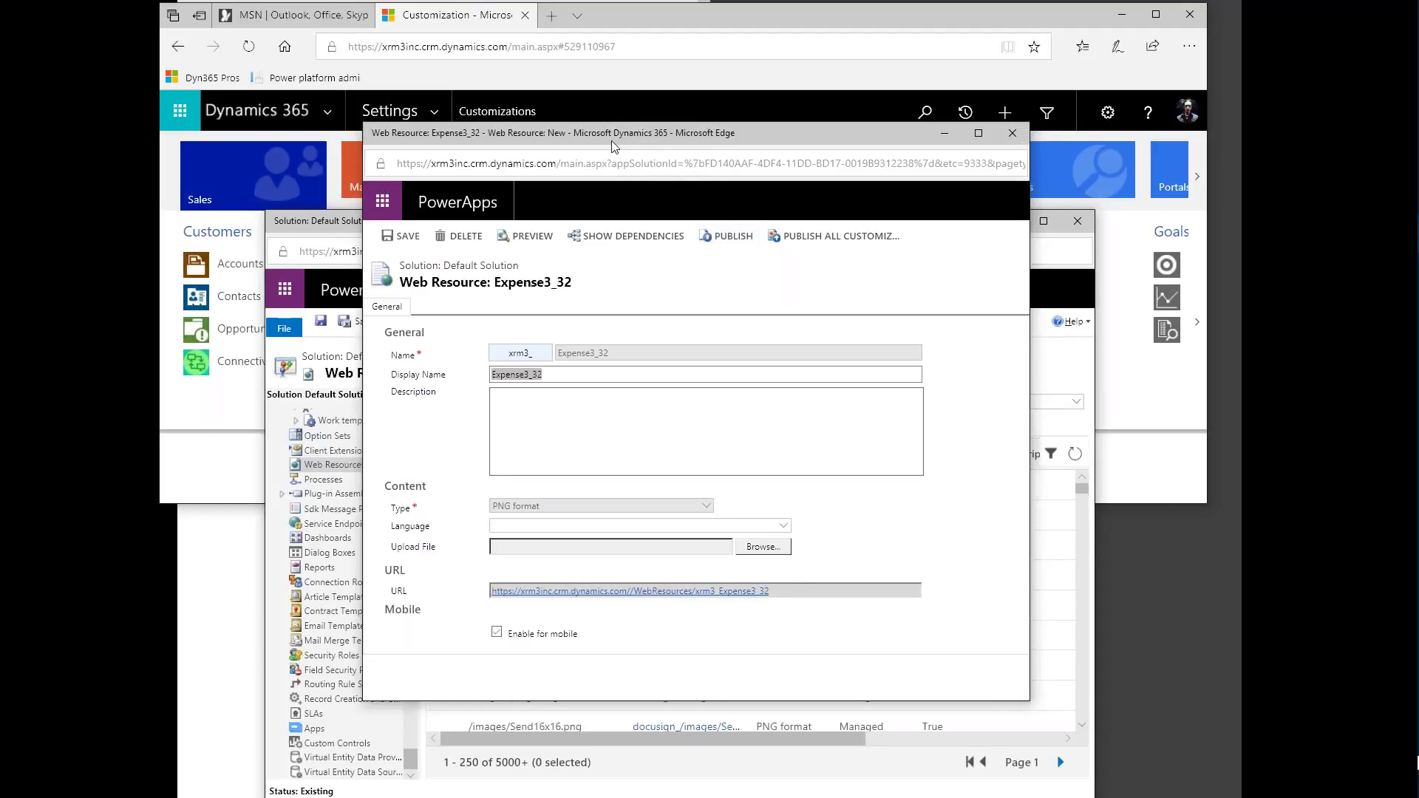
left_click_drag(633, 138, 595, 155)
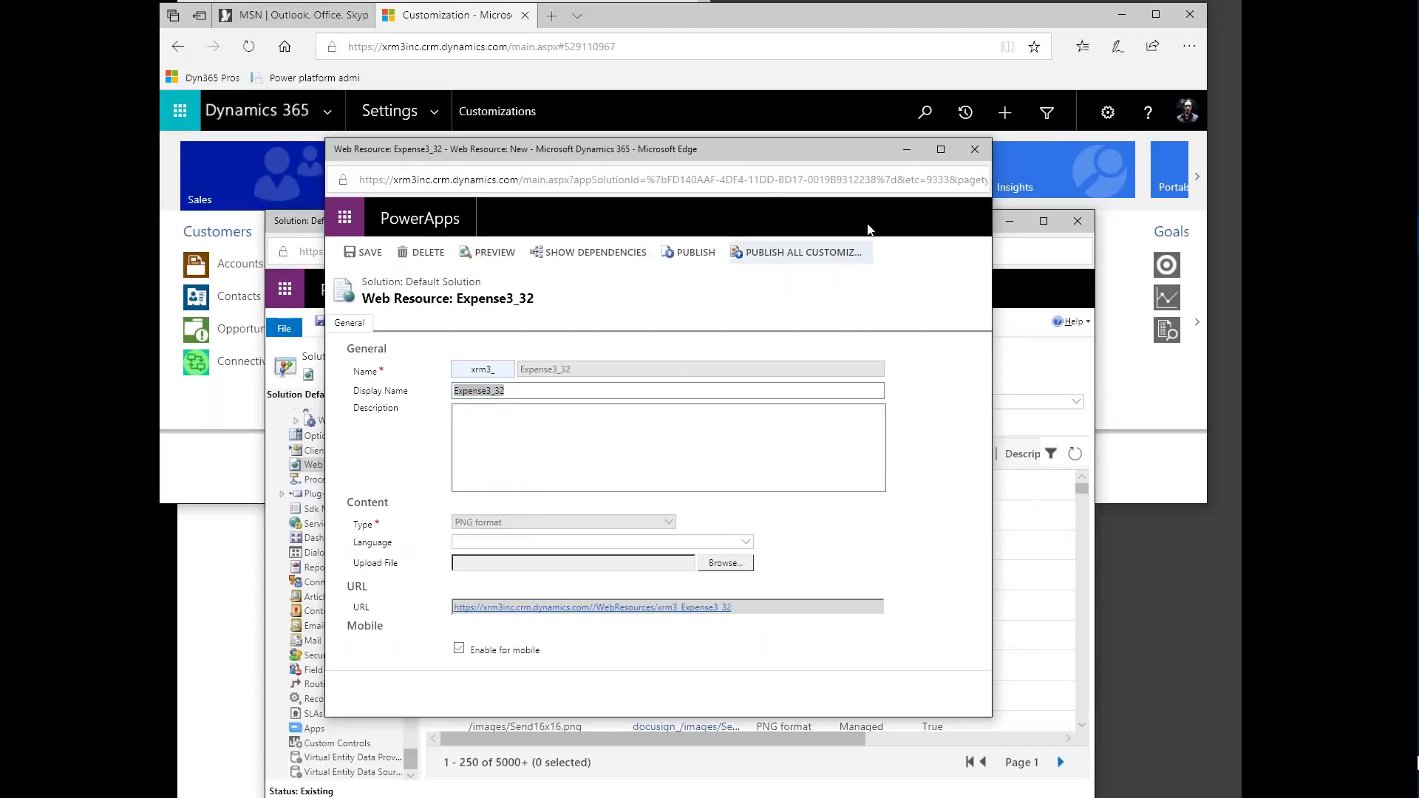
Step: Close the web resource form and open the Expense entity's definition
left_click(975, 150)
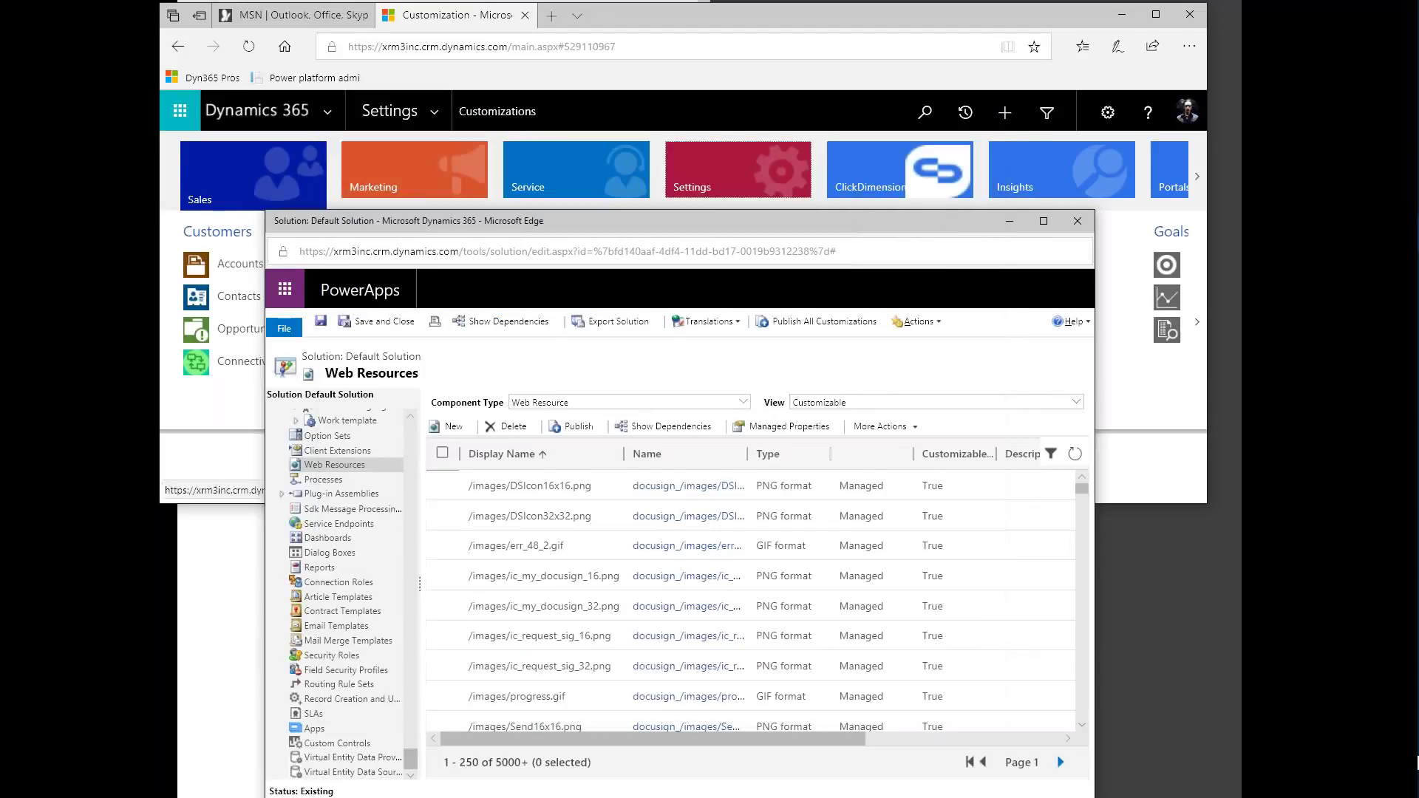
left_click_drag(410, 759, 409, 519)
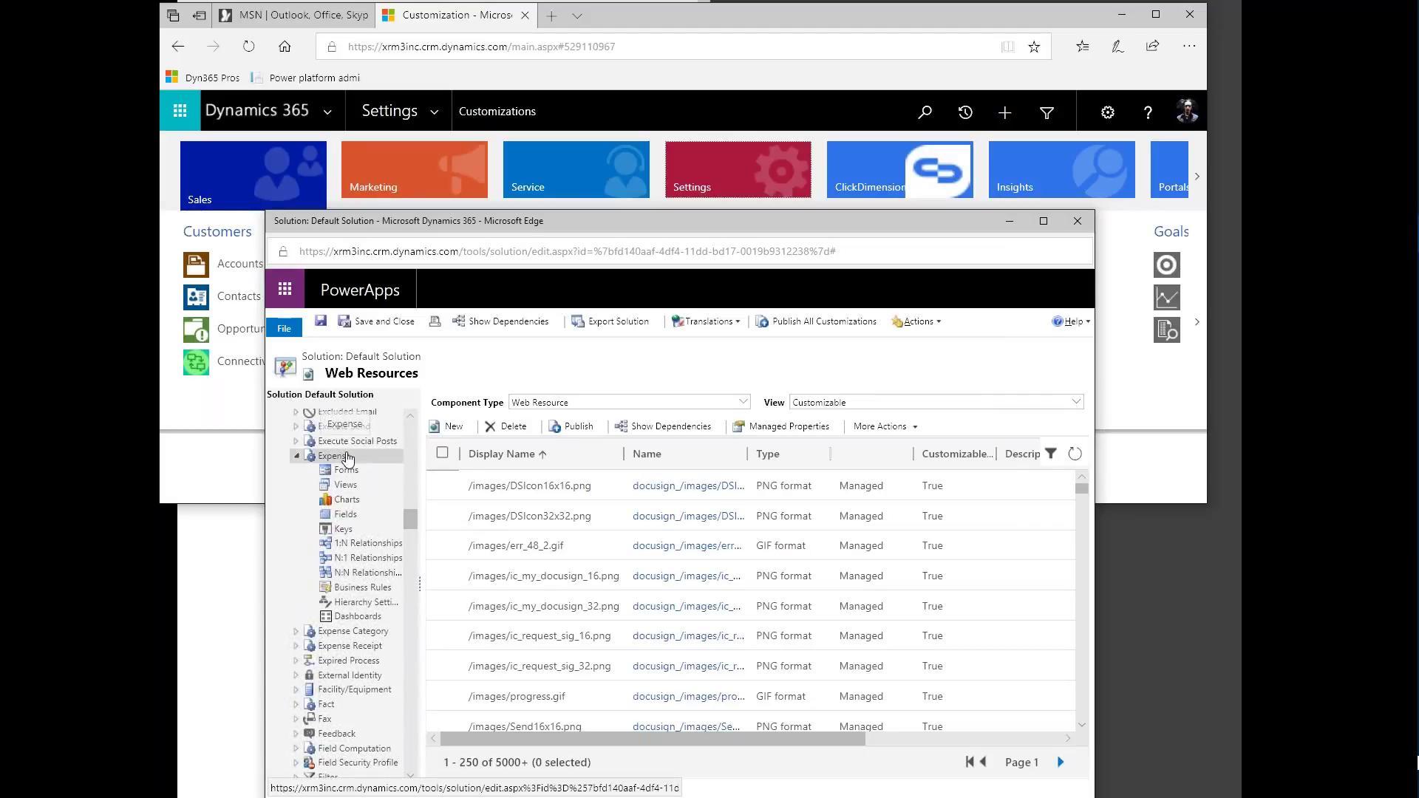
left_click(348, 458)
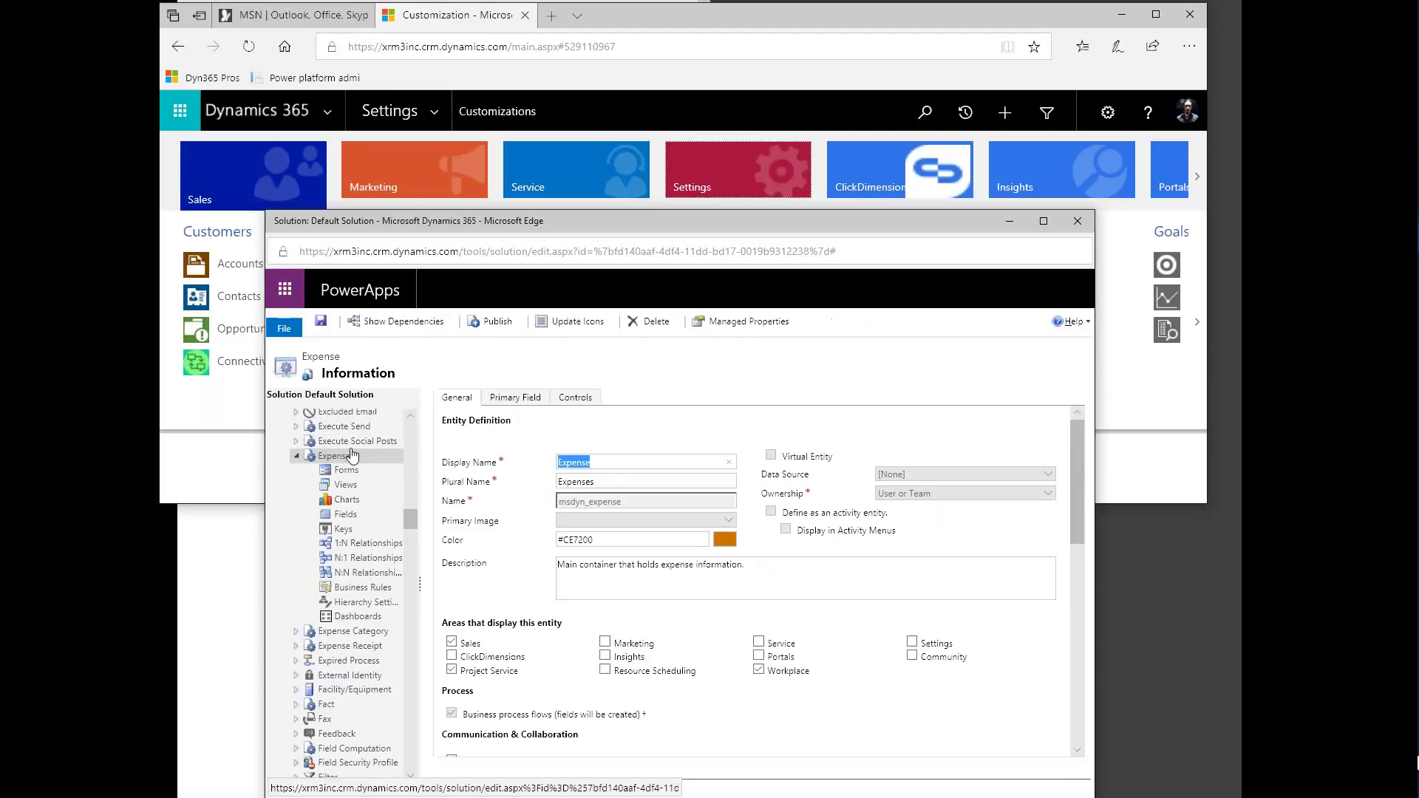
Step: Set xrm3_Expense3_32, found by searching *exp*32, as the Expense entity form icon
left_click(576, 323)
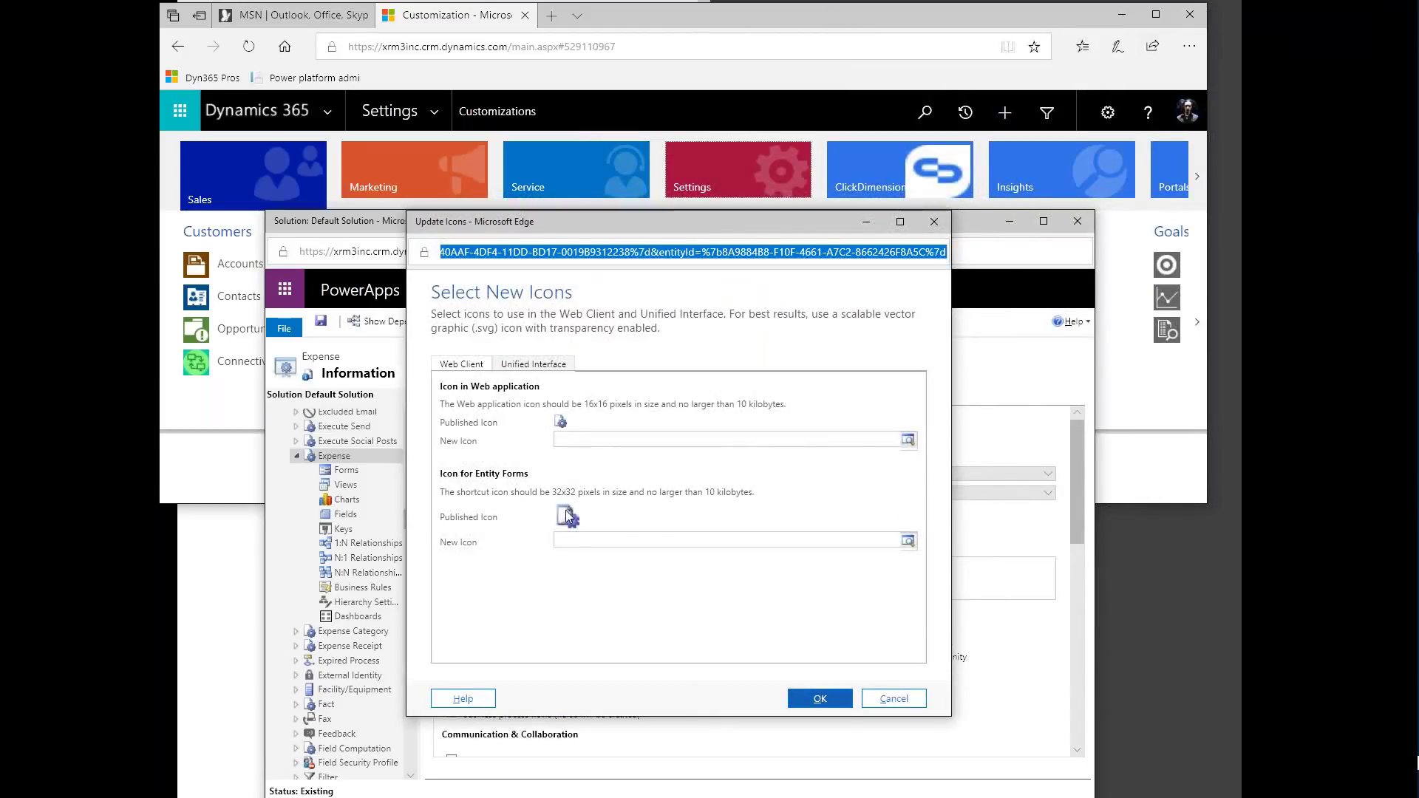
left_click(848, 543)
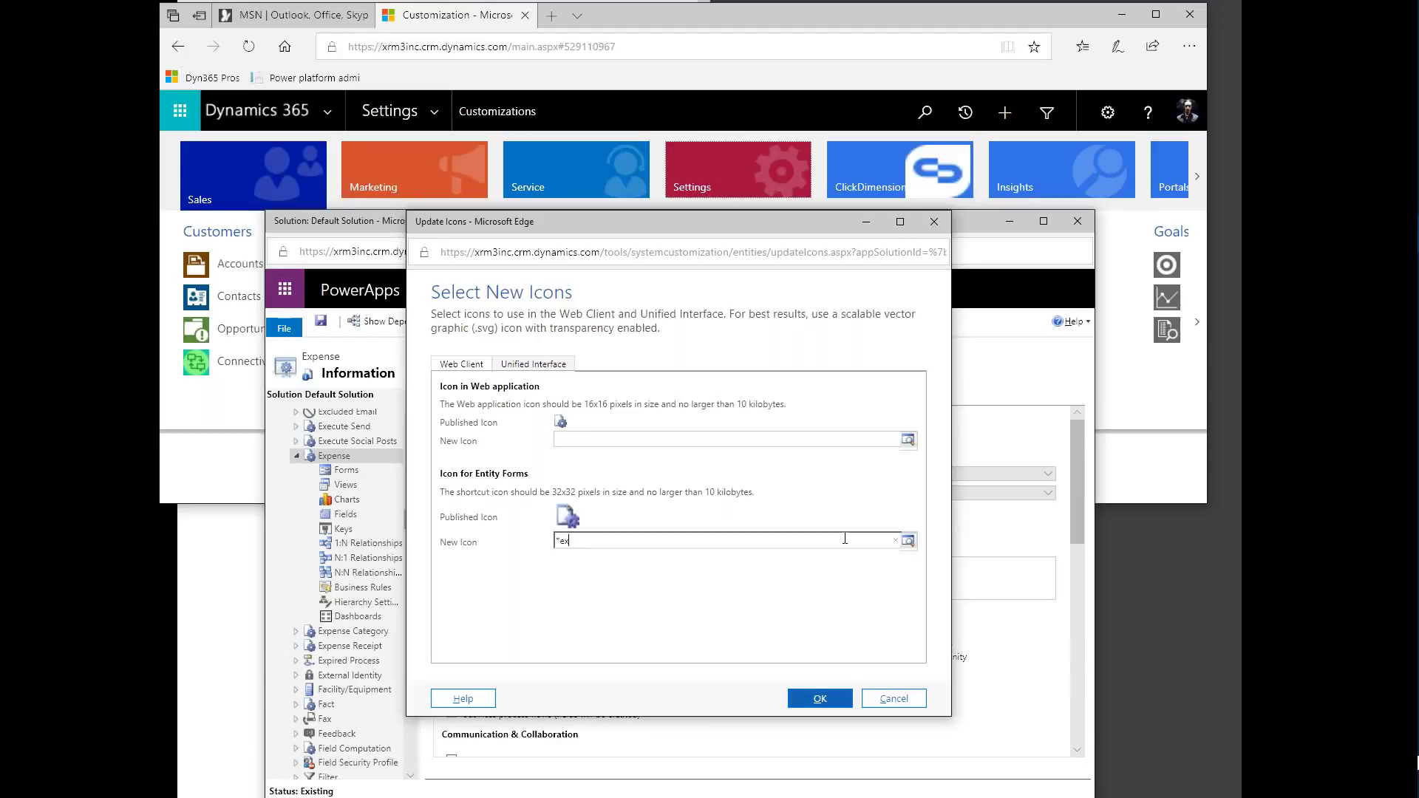
type("*exp*32")
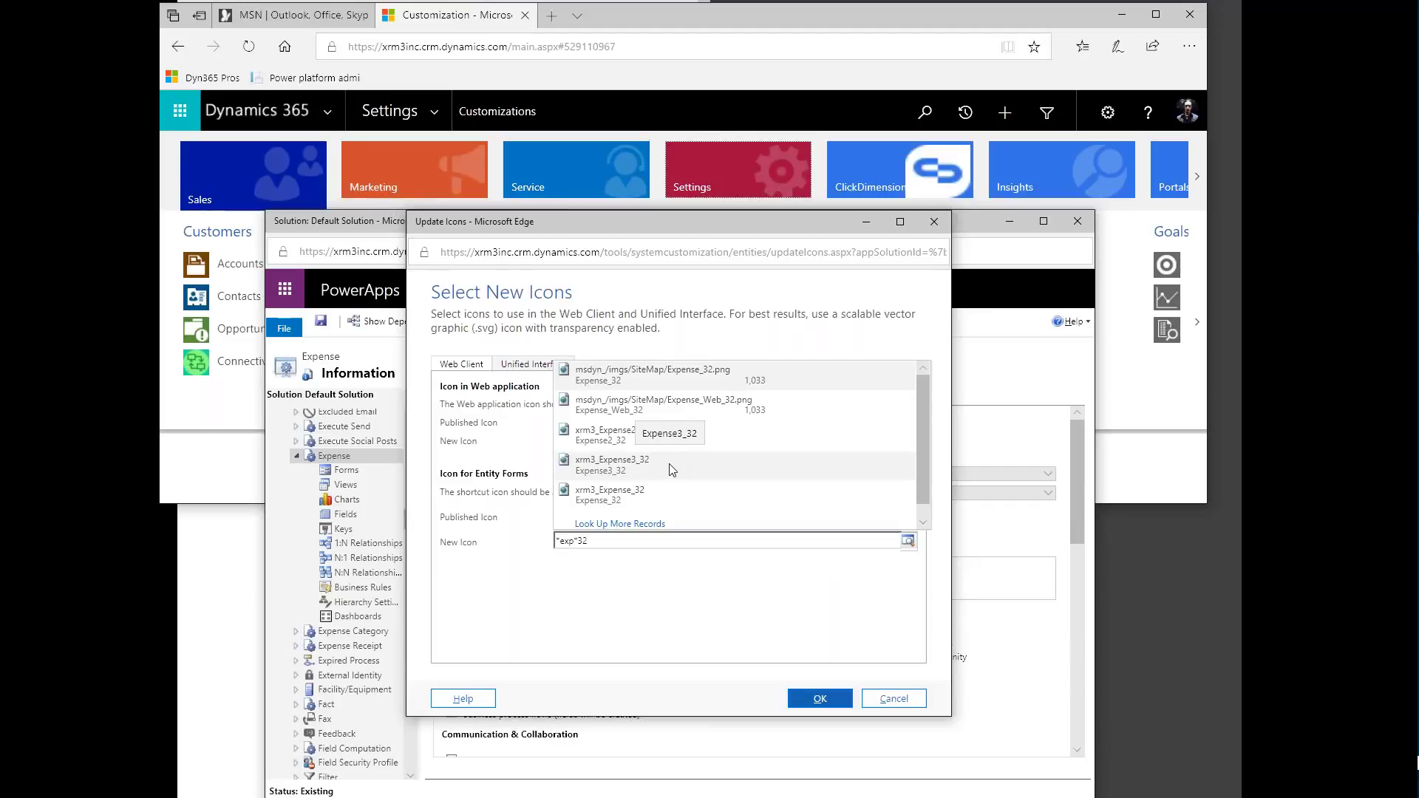
left_click(672, 468)
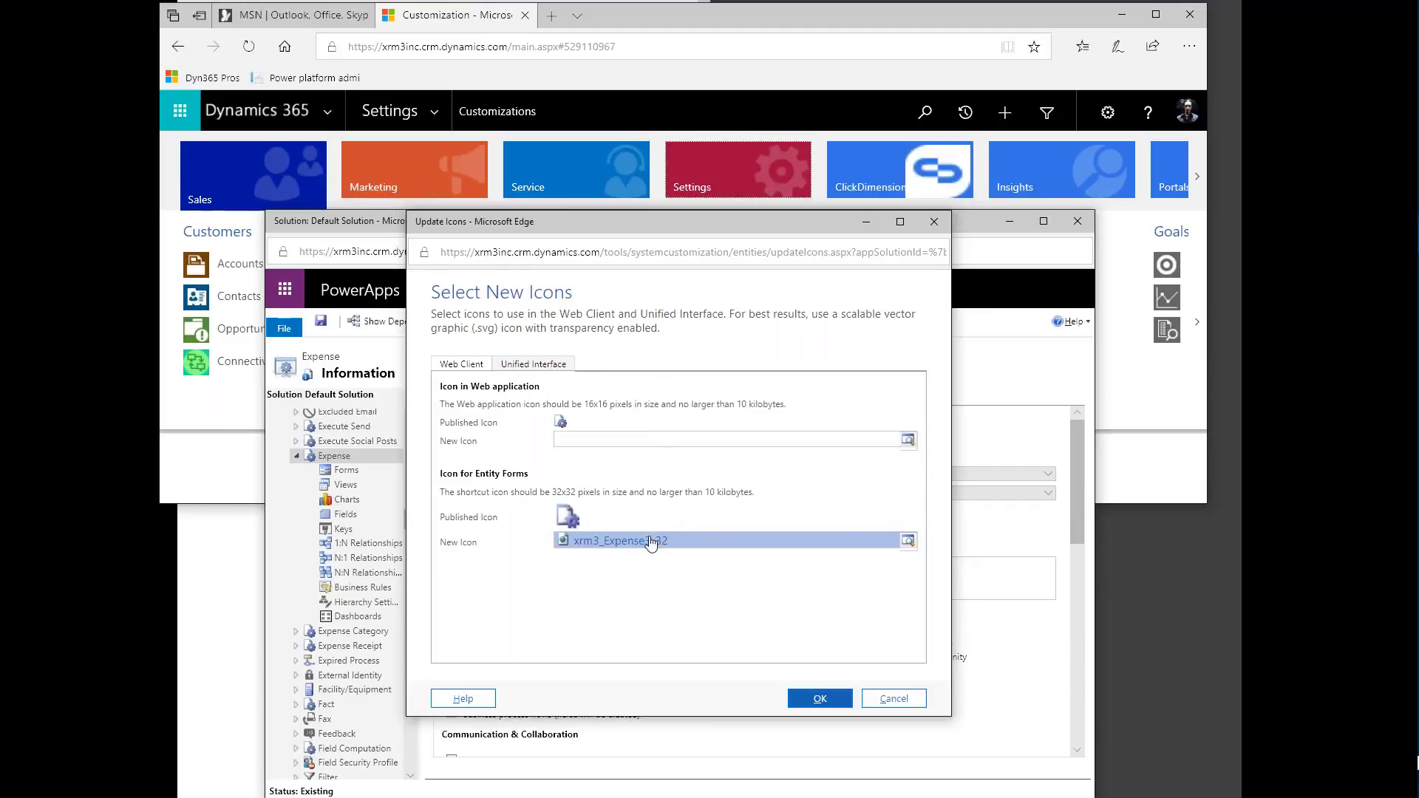
left_click(799, 696)
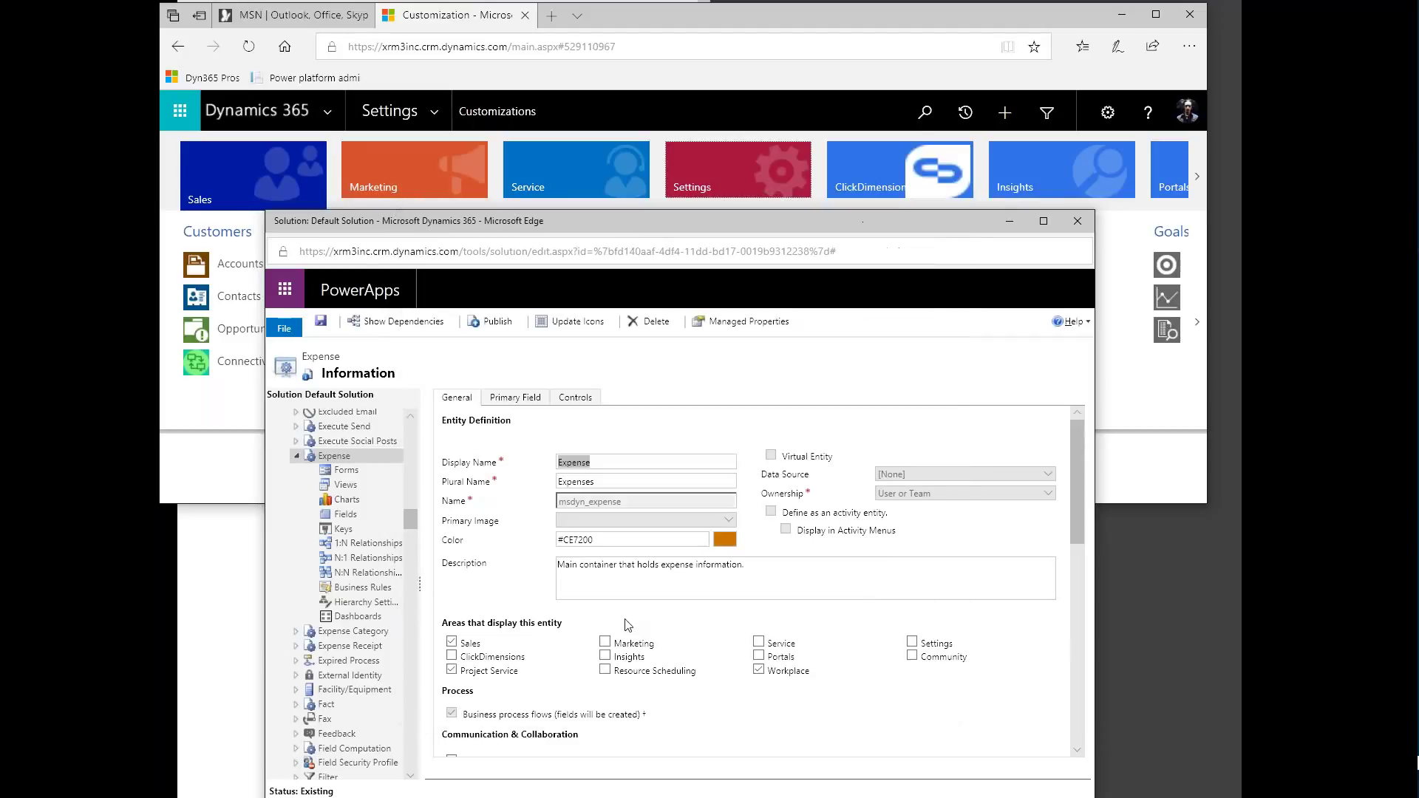
Step: Save the Expense entity and publish its customizations
left_click(320, 320)
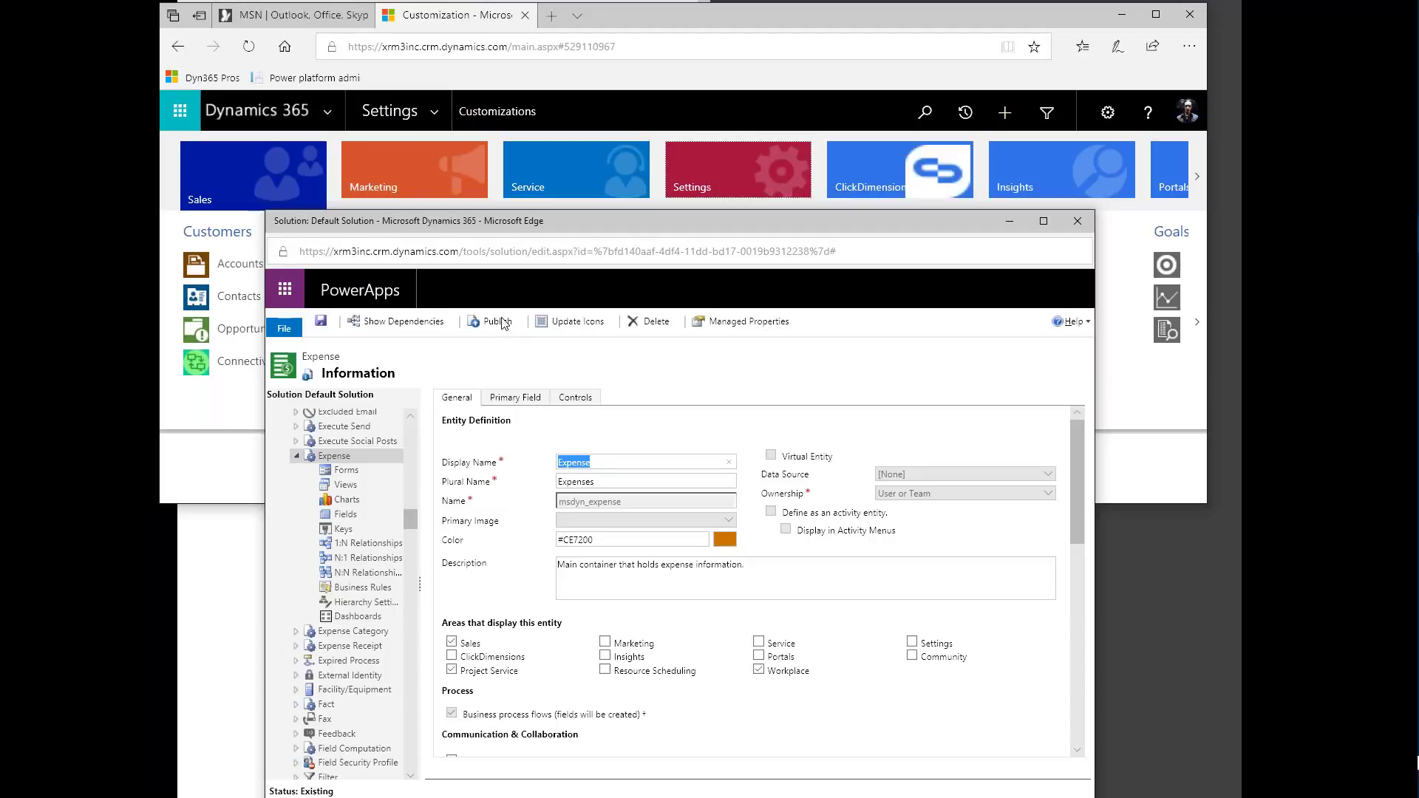
left_click(502, 325)
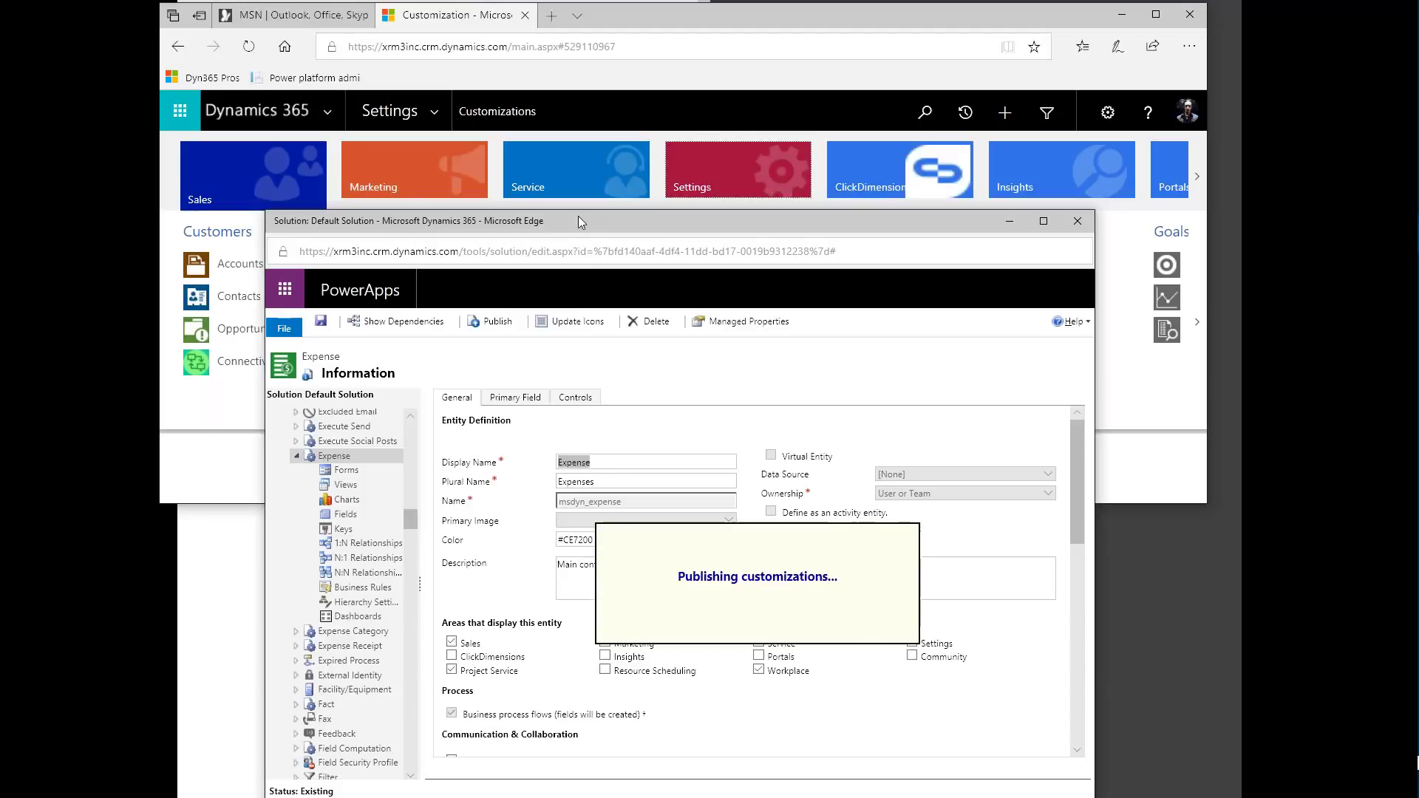
left_click_drag(578, 211, 571, 180)
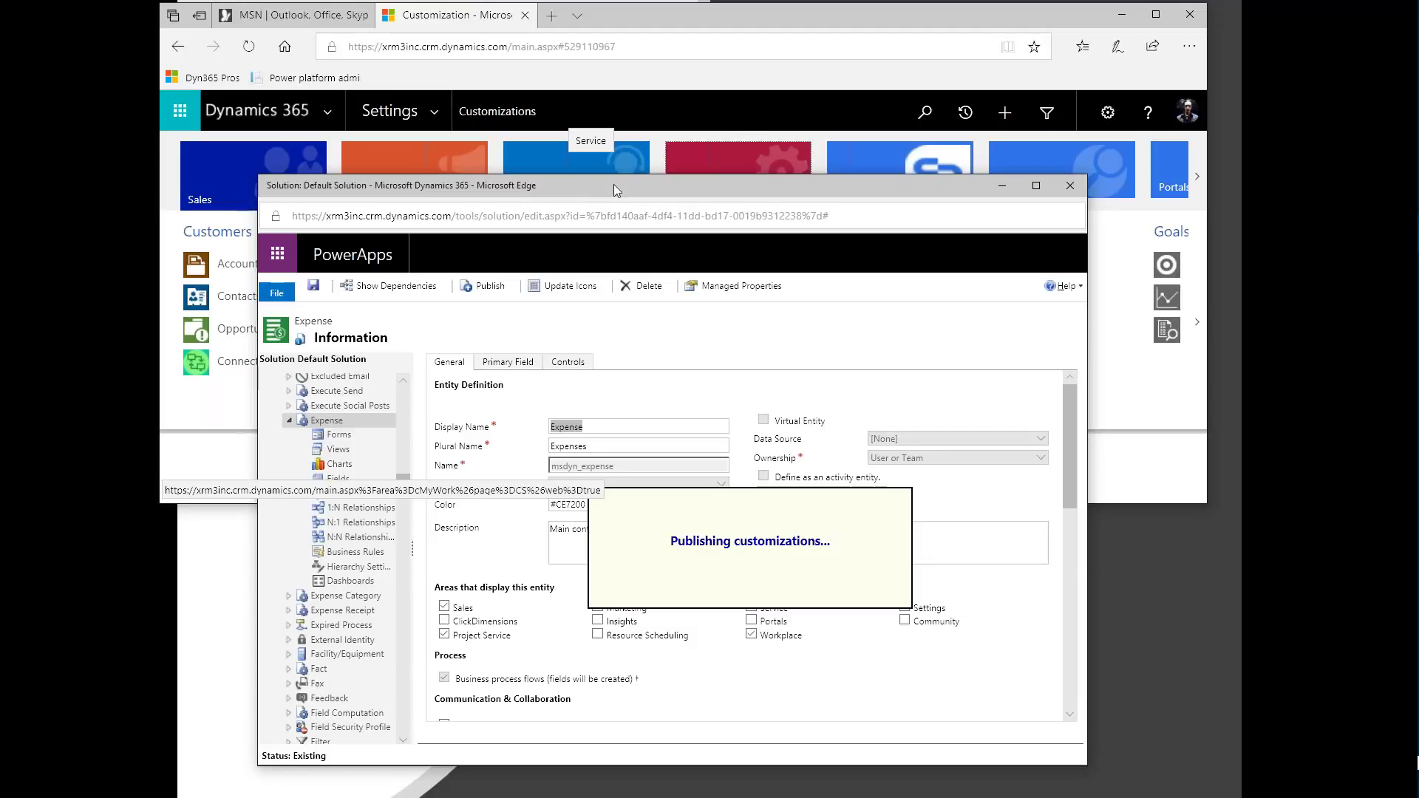
mouse_move(628, 175)
left_mouse_down()
mouse_move(626, 205)
mouse_move(629, 187)
left_mouse_up()
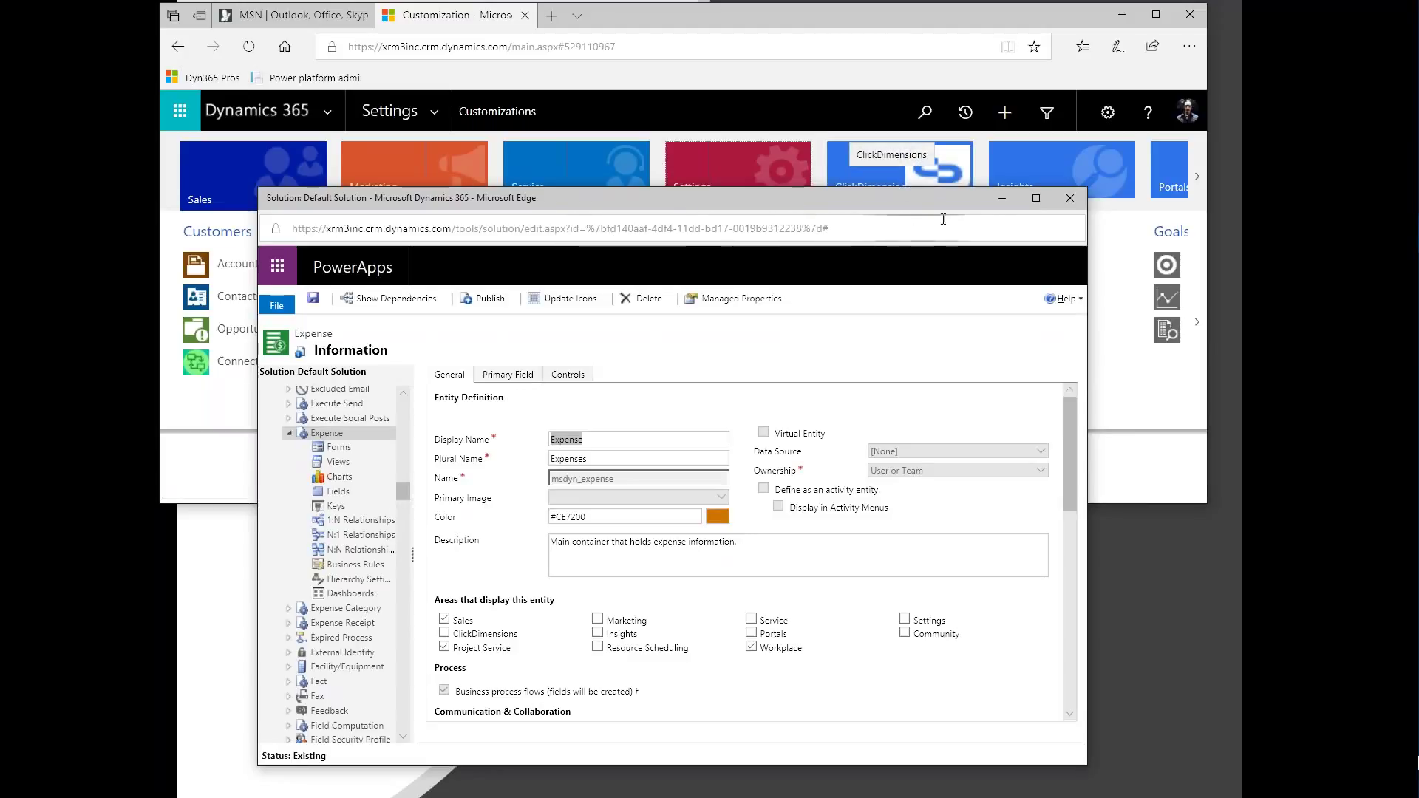
Step: Minimise the solution window and show the Sales area's sub-areas, including Expenses
left_click(997, 196)
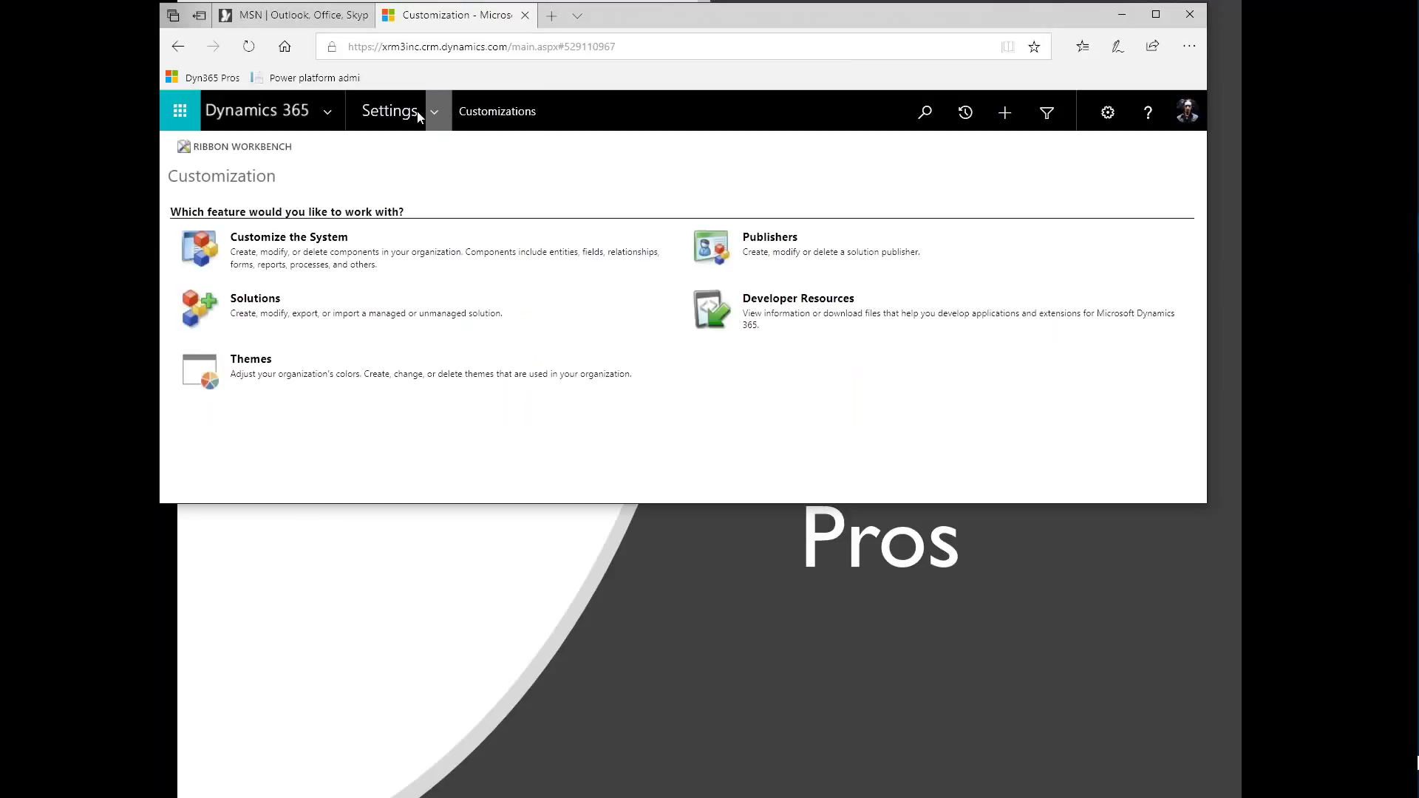
left_click(387, 121)
left_click(290, 166)
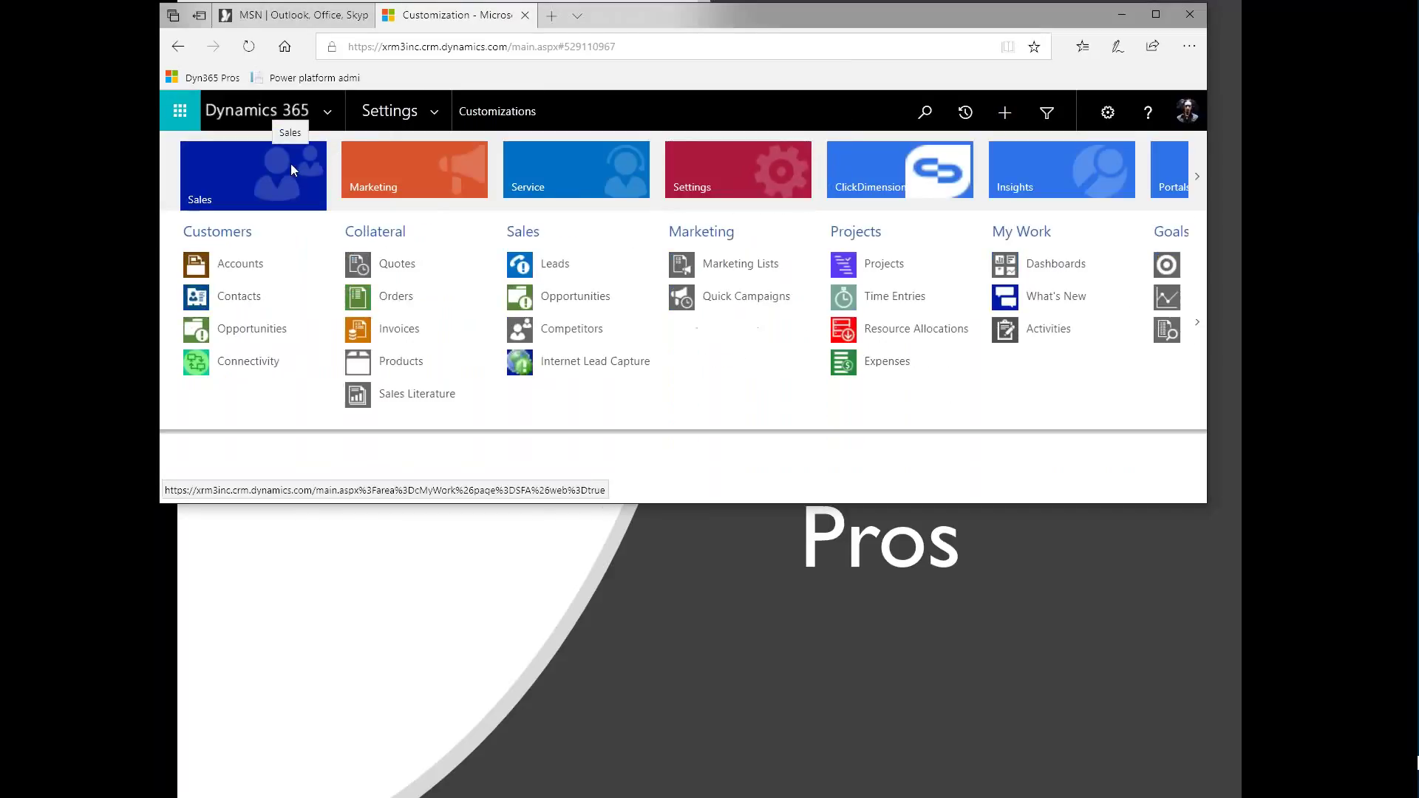